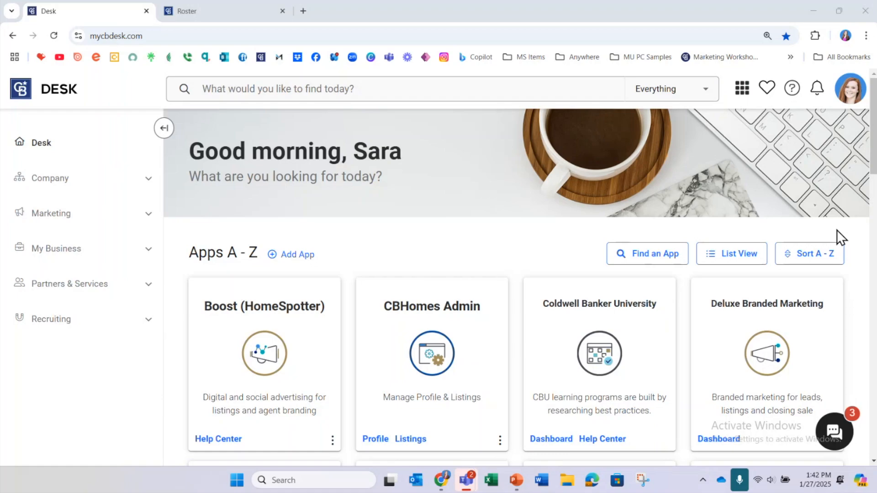
Locate the MoxiWorks app on the Desk page and switch to the already open Roster profile page.
{"action": "scroll", "coordinate": [646, 279], "scroll_direction": "down", "scroll_amount": 10}
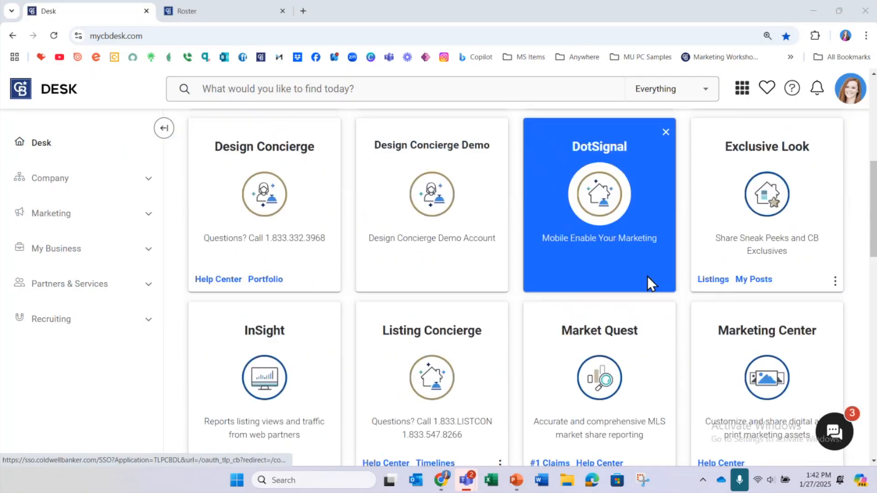
{"action": "scroll", "coordinate": [654, 278], "scroll_direction": "down", "scroll_amount": 5}
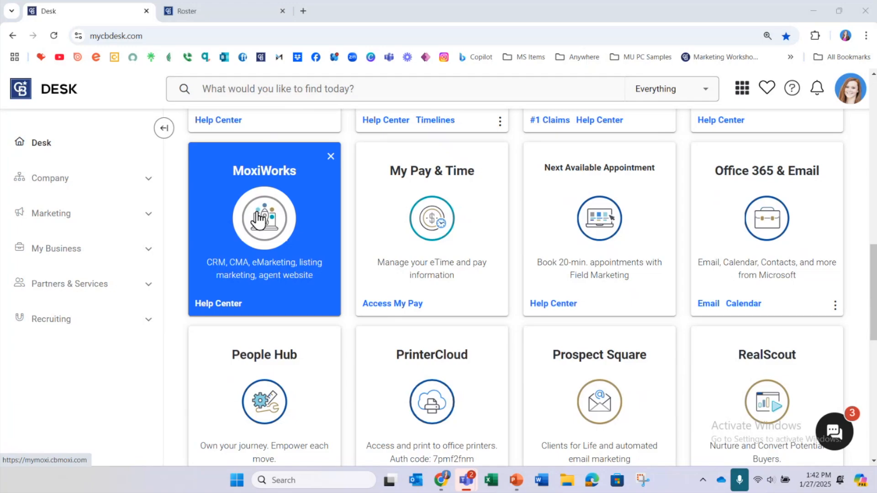
{"action": "left_click", "coordinate": [238, 10]}
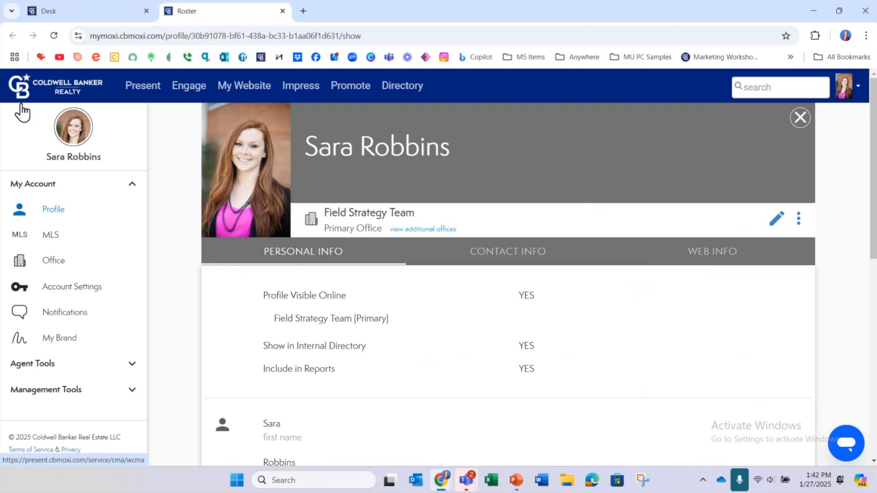
Open the My Brand signature settings and choose Custom as the signature type.
{"action": "left_click", "coordinate": [71, 339]}
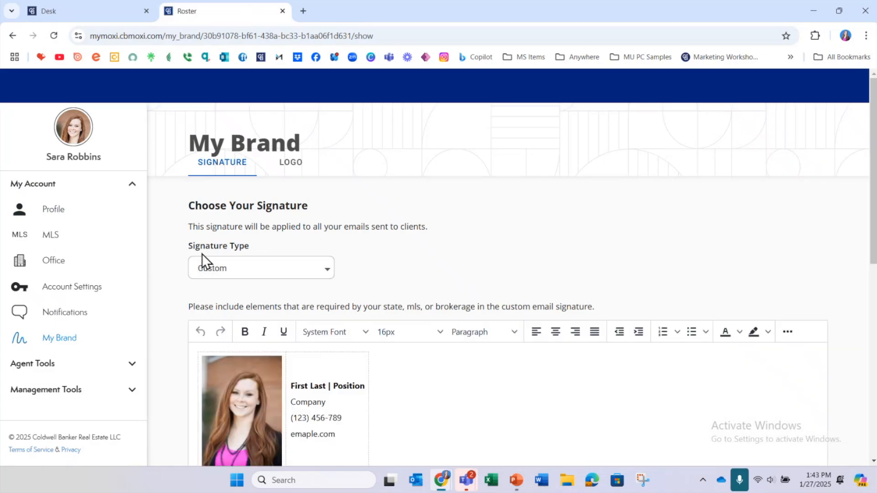
{"action": "left_click", "coordinate": [236, 274]}
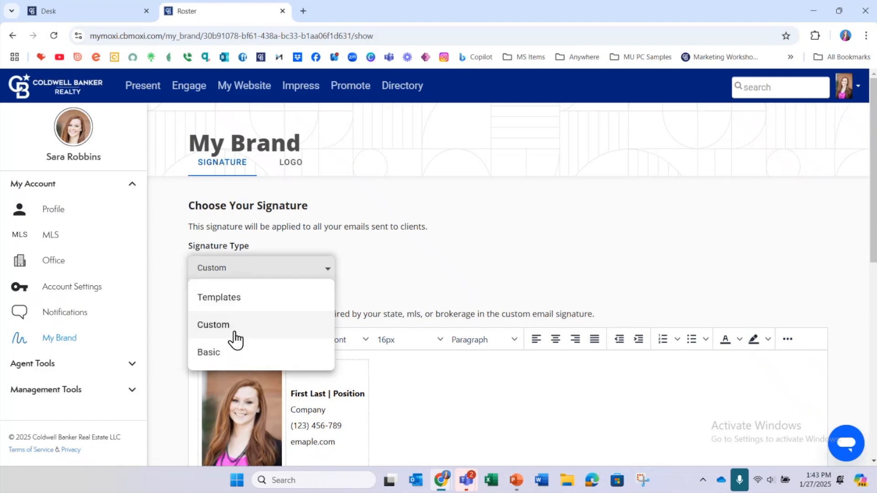
{"action": "left_click", "coordinate": [234, 333]}
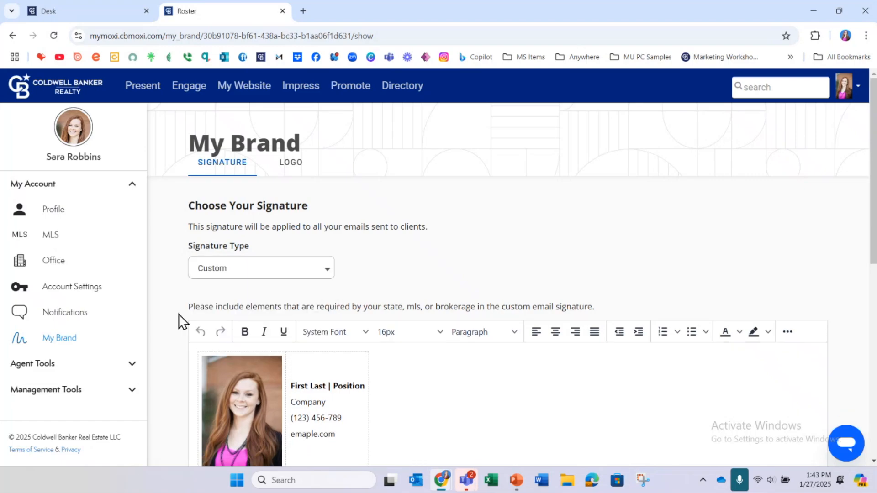
{"action": "scroll", "coordinate": [180, 314], "scroll_direction": "down", "scroll_amount": 2}
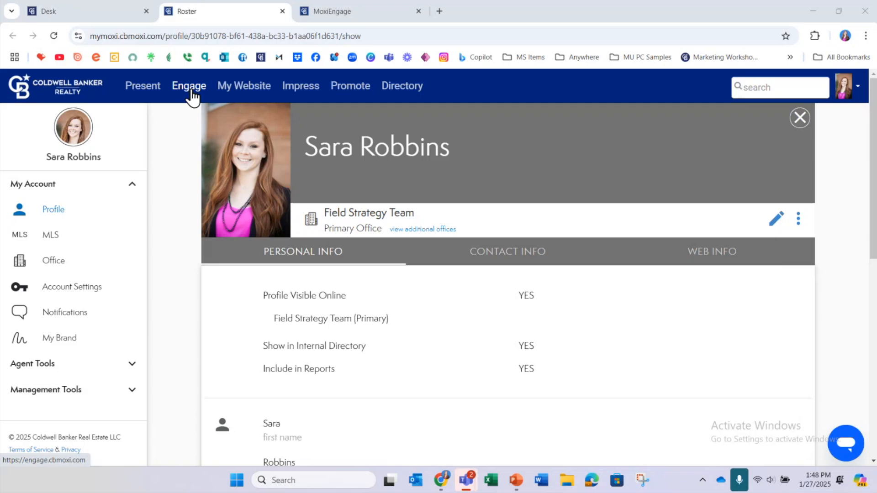
In MoxiEngage, add the "HOLIDAY | 2025 Campaign | New Year" email from the campaign library to the emails and close the library.
{"action": "left_click", "coordinate": [322, 13]}
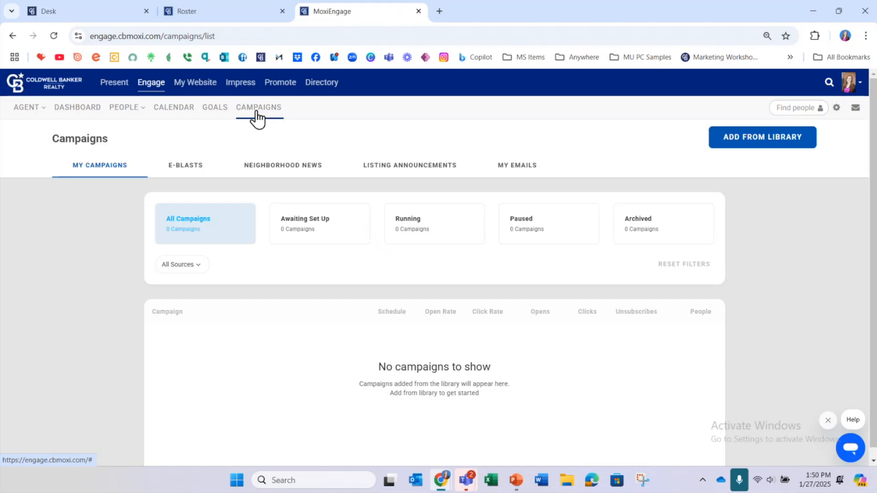
{"action": "left_click", "coordinate": [772, 142]}
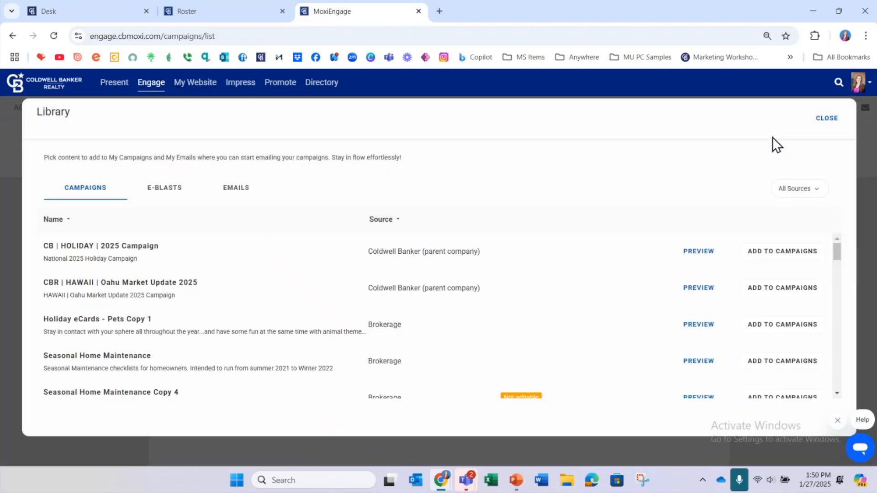
{"action": "left_click", "coordinate": [235, 192]}
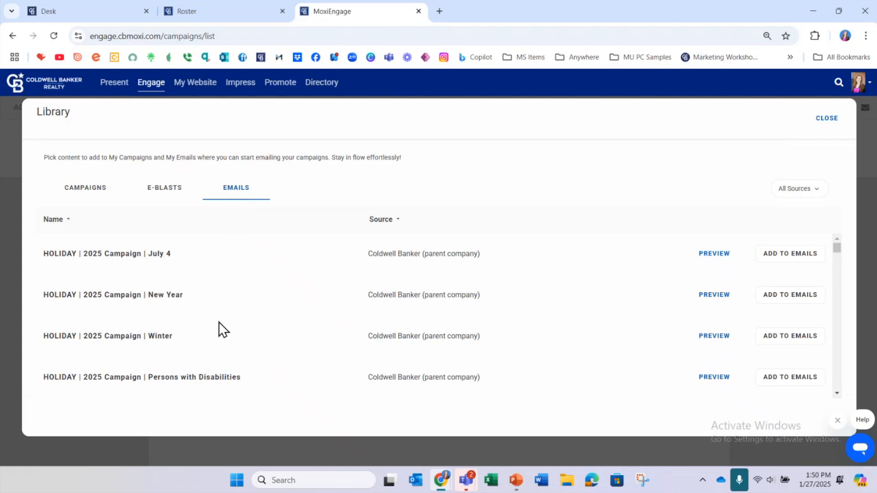
{"action": "left_click", "coordinate": [782, 297]}
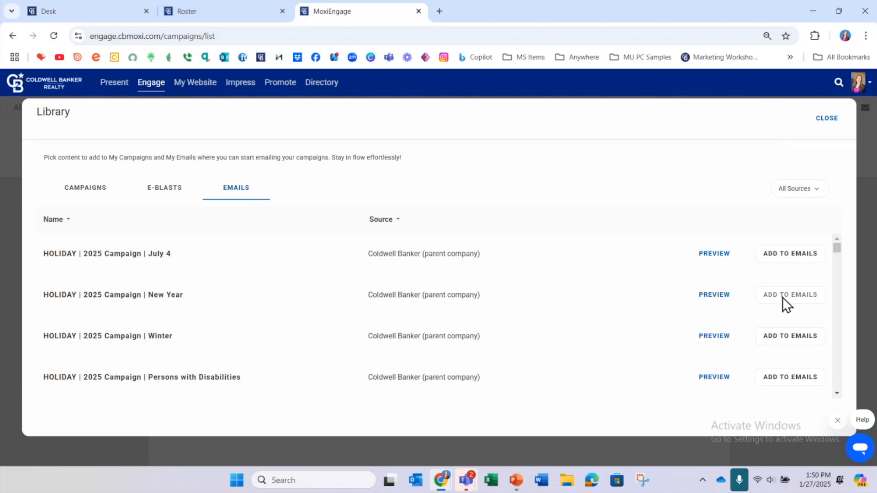
{"action": "left_click", "coordinate": [827, 119]}
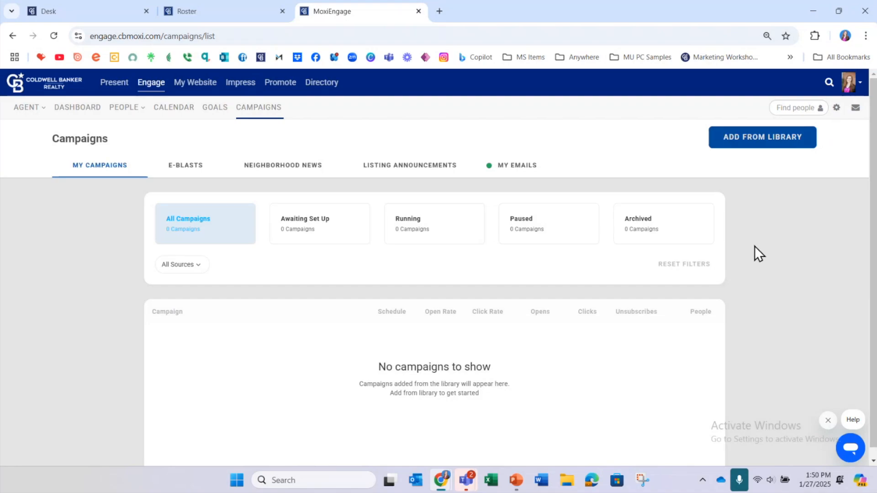
Open the New Year holiday email from My Emails for editing and save its name as "HOLIDAY | 2025 Campaign | New Year".
{"action": "left_click", "coordinate": [517, 170]}
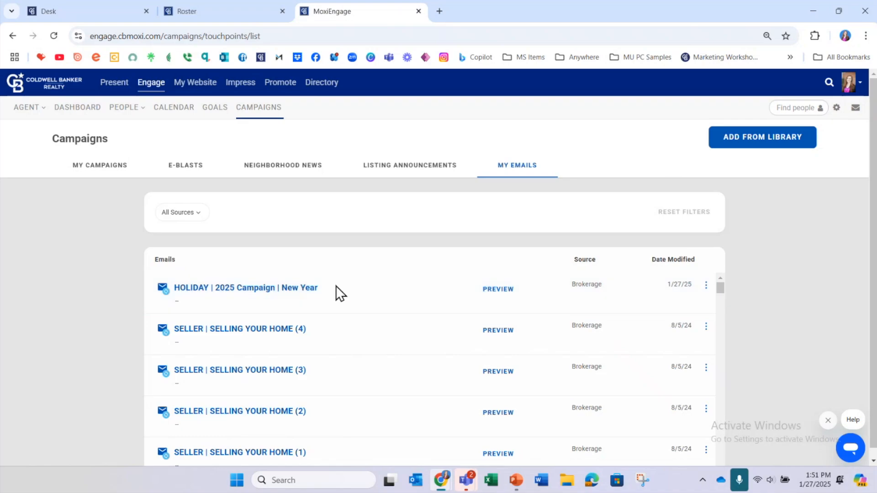
{"action": "left_click", "coordinate": [305, 289]}
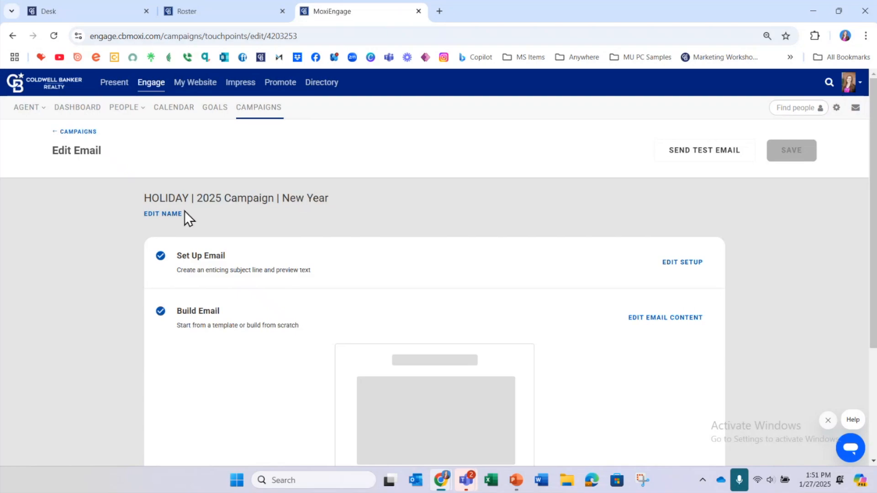
{"action": "left_click", "coordinate": [157, 215]}
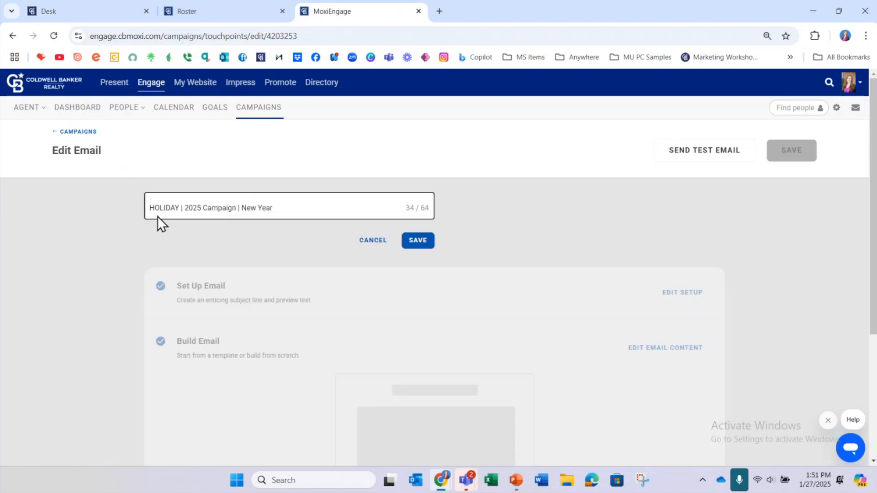
{"action": "left_click", "coordinate": [417, 241]}
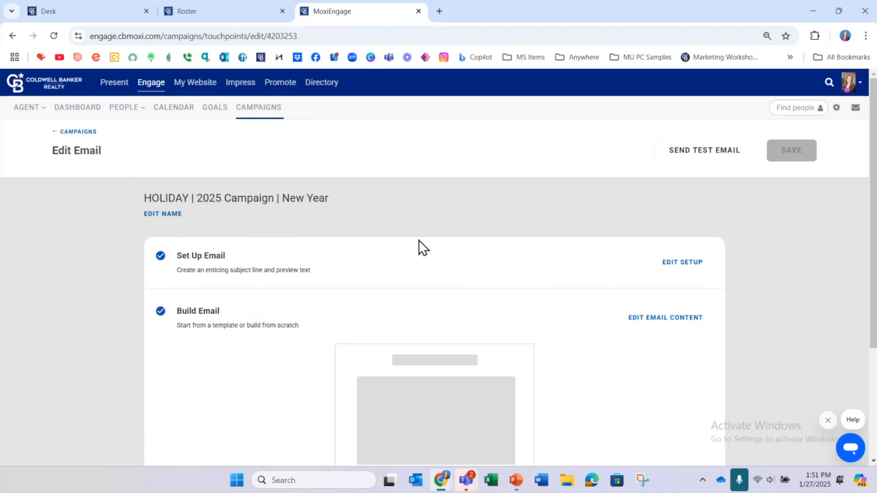
Include the signature and toggle the footer option in the email's setup, keeping the subject "Happy New Year!", and save the setup.
{"action": "left_click", "coordinate": [693, 263]}
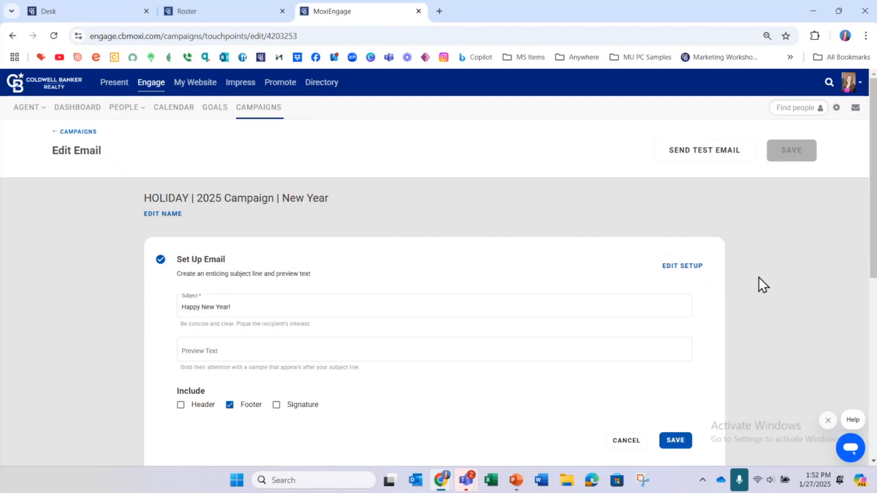
{"action": "left_click", "coordinate": [268, 308]}
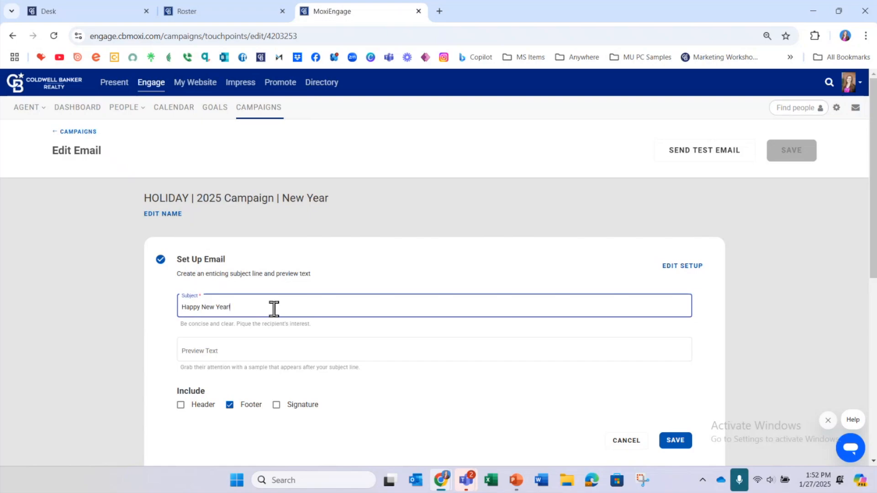
{"action": "left_click", "coordinate": [272, 348]}
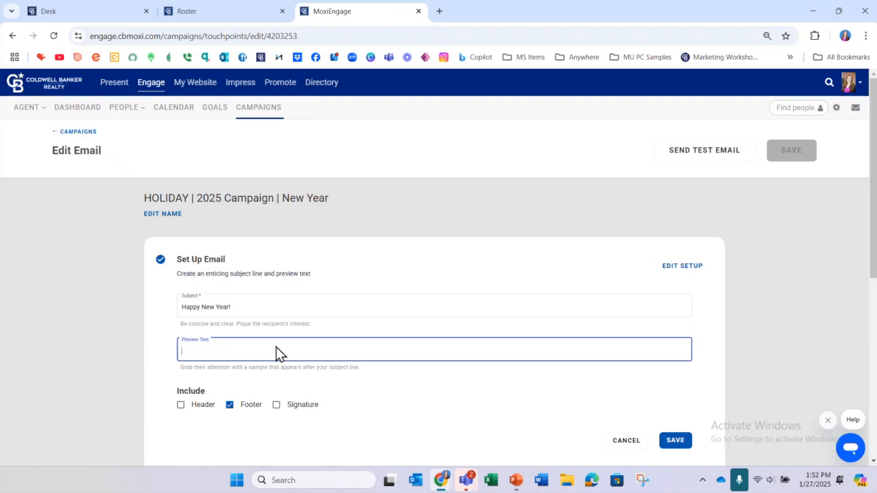
{"action": "scroll", "coordinate": [368, 379], "scroll_direction": "down", "scroll_amount": 1}
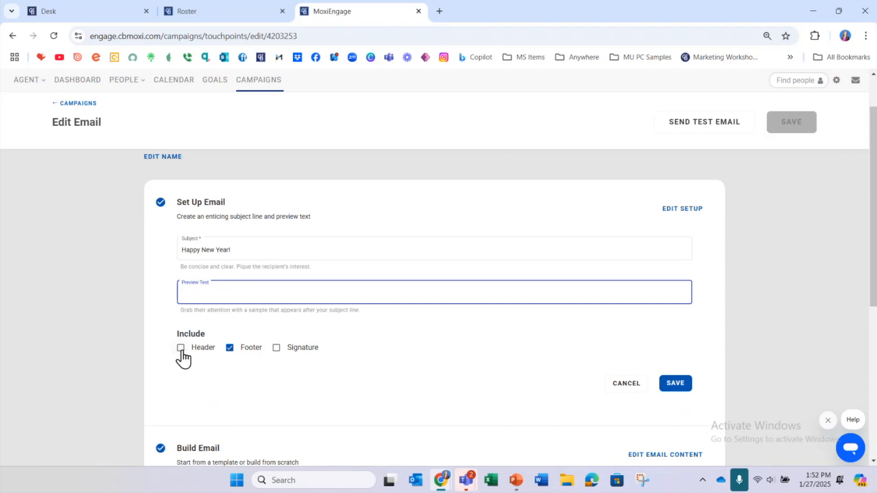
{"action": "left_click", "coordinate": [276, 354]}
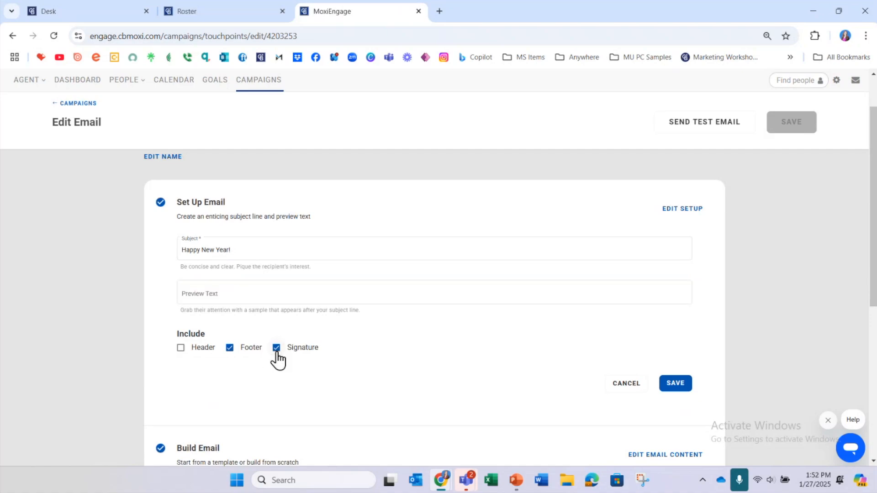
{"action": "left_click", "coordinate": [230, 352]}
{"action": "left_click", "coordinate": [674, 385]}
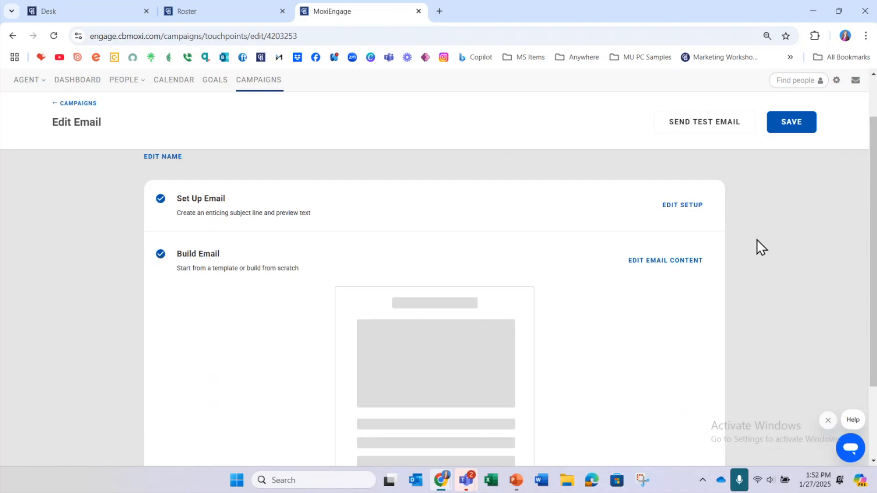
Open the email's content for editing and review the available row layouts, content blocks and style settings.
{"action": "scroll", "coordinate": [753, 235], "scroll_direction": "down", "scroll_amount": 1}
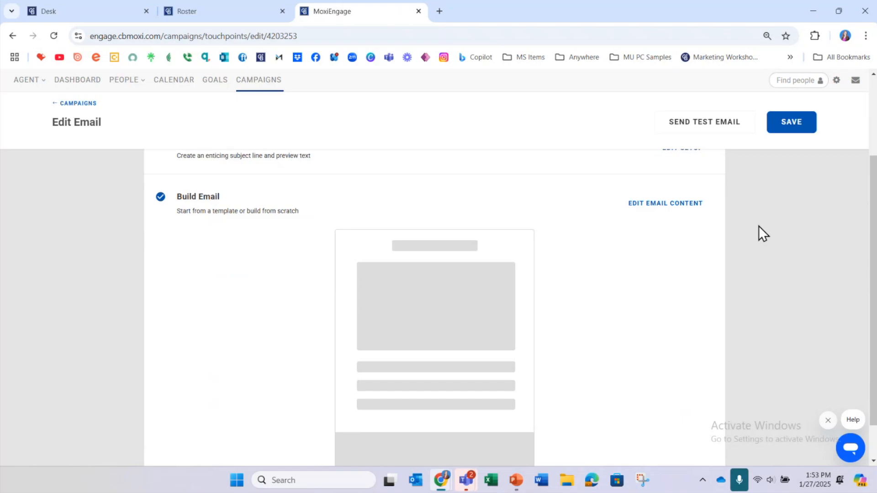
{"action": "left_click", "coordinate": [685, 209]}
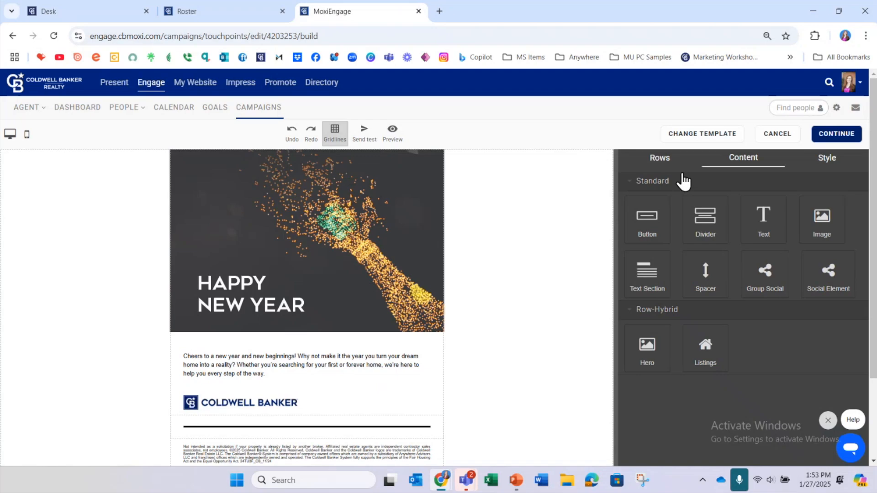
{"action": "left_click", "coordinate": [660, 158]}
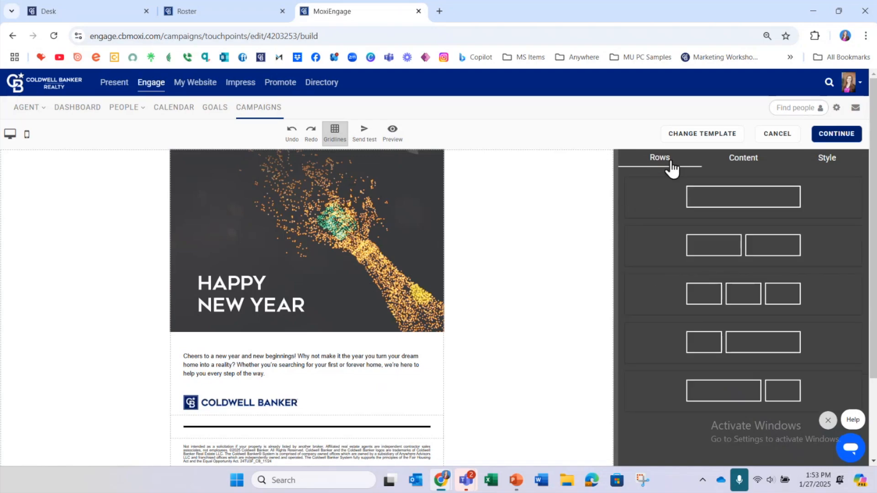
{"action": "left_click", "coordinate": [730, 166]}
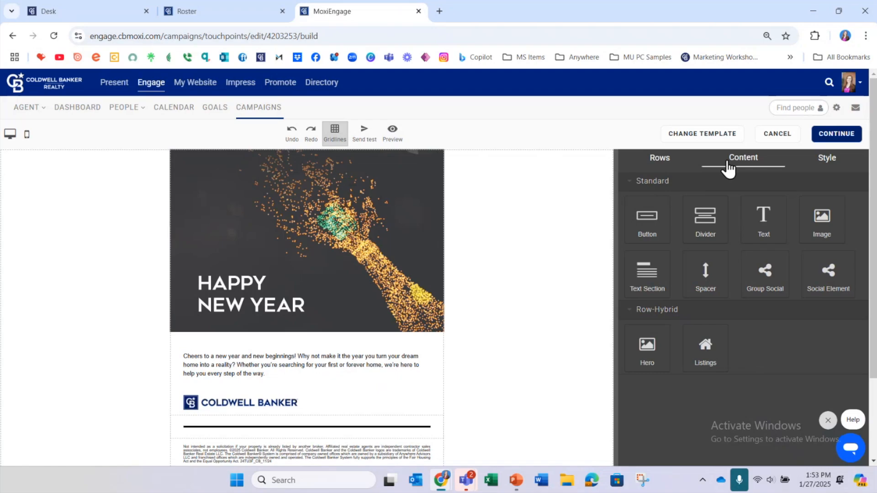
{"action": "left_click", "coordinate": [818, 168]}
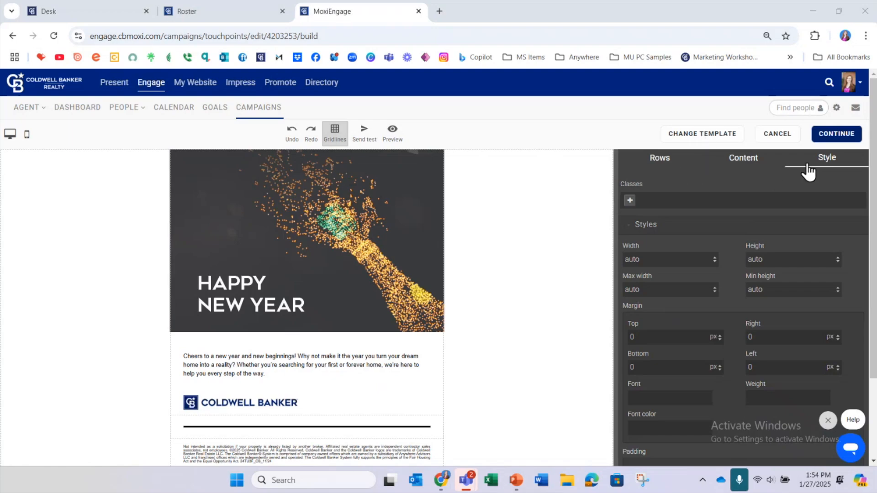
{"action": "left_click", "coordinate": [674, 158]}
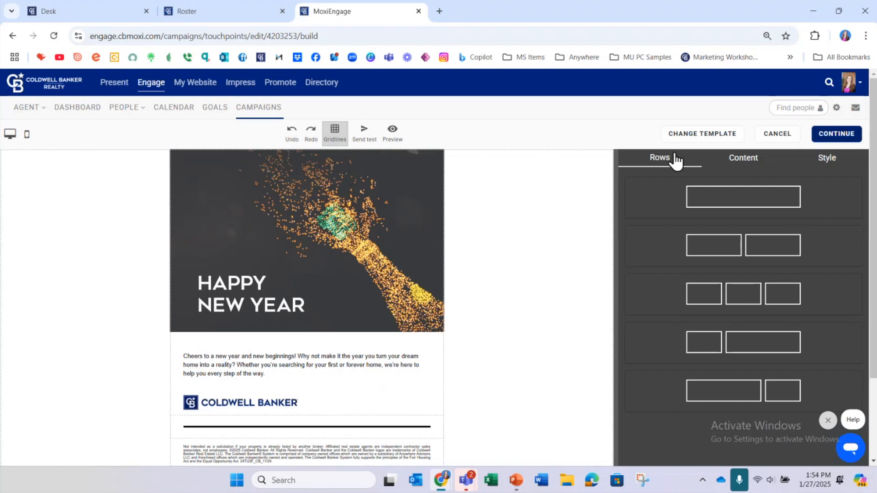
{"action": "left_click", "coordinate": [735, 165]}
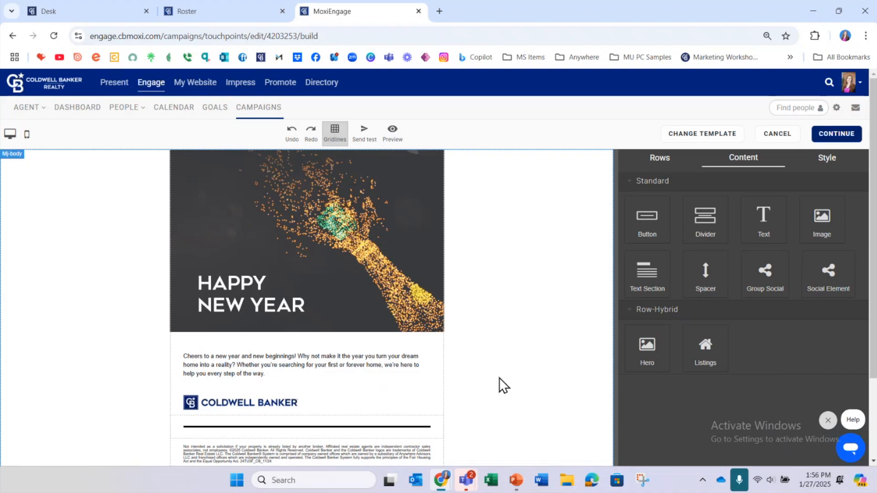
Check the editing options of the body text block and the replacement image choices for the Happy New Year banner.
{"action": "left_click", "coordinate": [402, 378]}
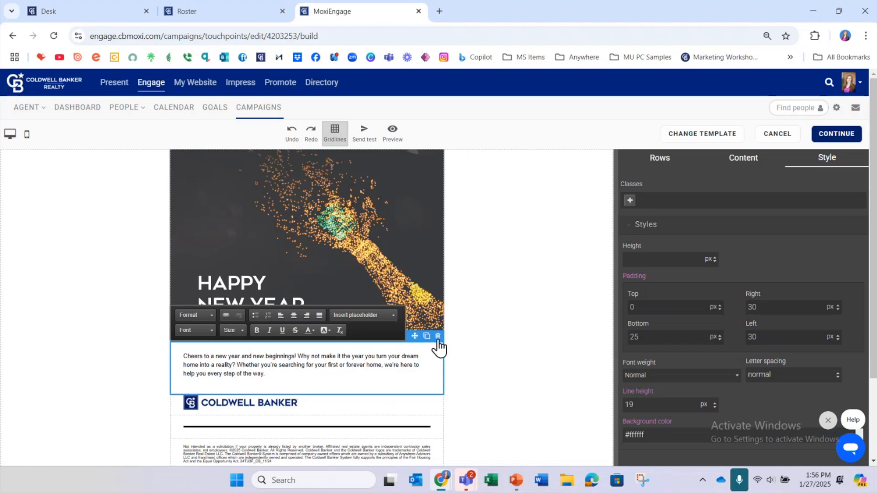
{"action": "left_click", "coordinate": [483, 339]}
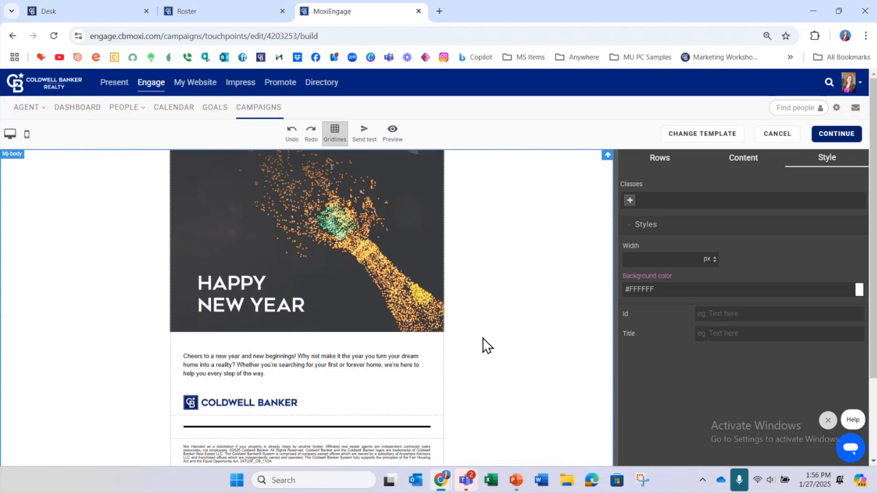
{"action": "double_click", "coordinate": [382, 253]}
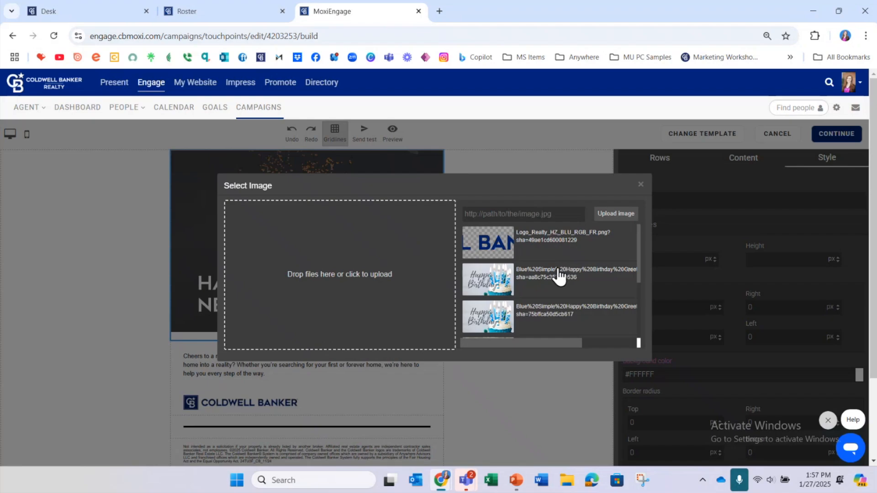
{"action": "left_click", "coordinate": [640, 186]}
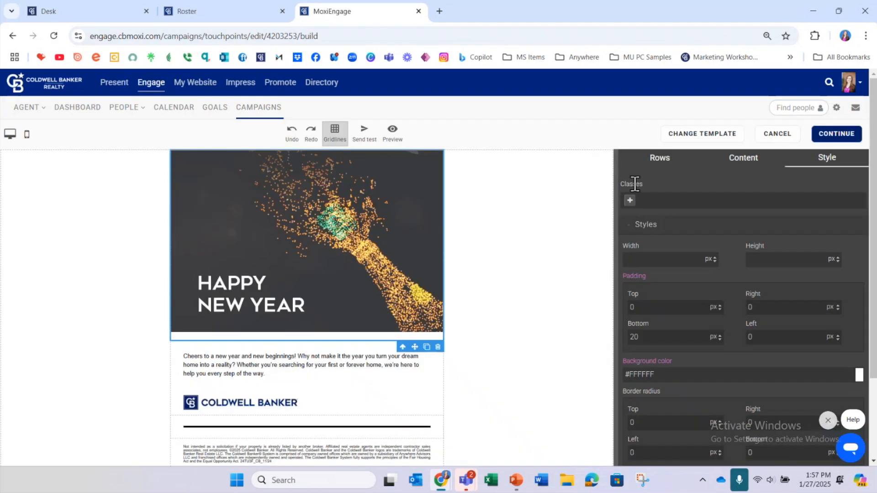
{"action": "left_click", "coordinate": [506, 215]}
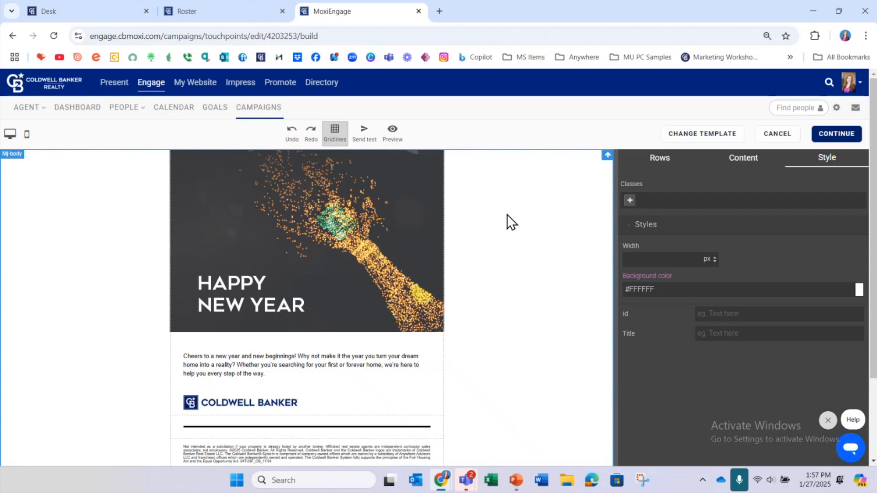
{"action": "scroll", "coordinate": [507, 215], "scroll_direction": "down", "scroll_amount": 1}
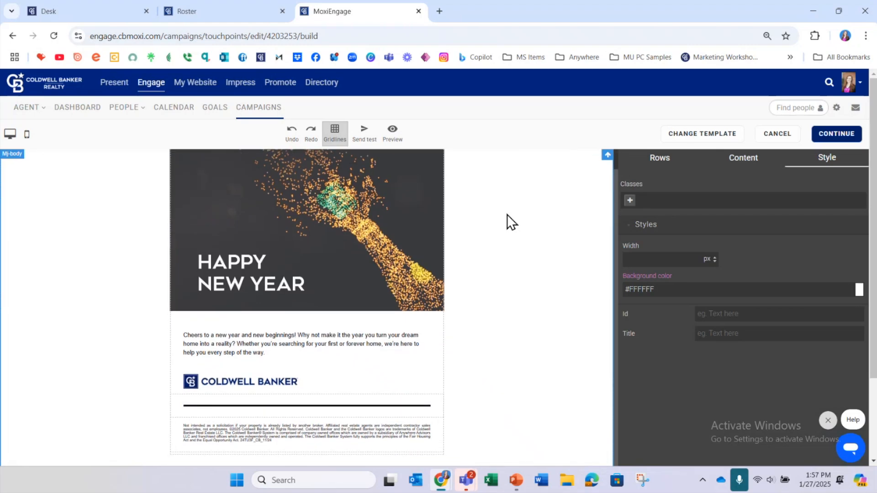
Look over the text formatting options for the New Year greeting paragraph.
{"action": "double_click", "coordinate": [373, 345]}
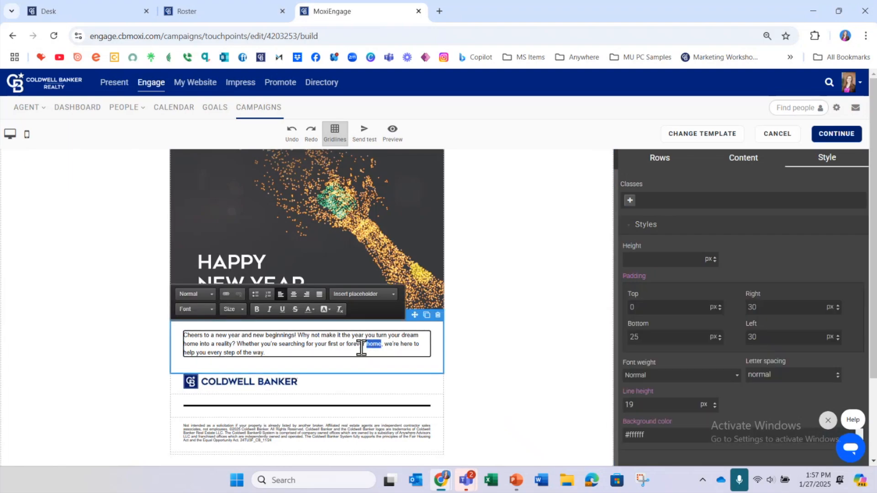
{"action": "left_click", "coordinate": [354, 351]}
{"action": "left_click", "coordinate": [523, 350]}
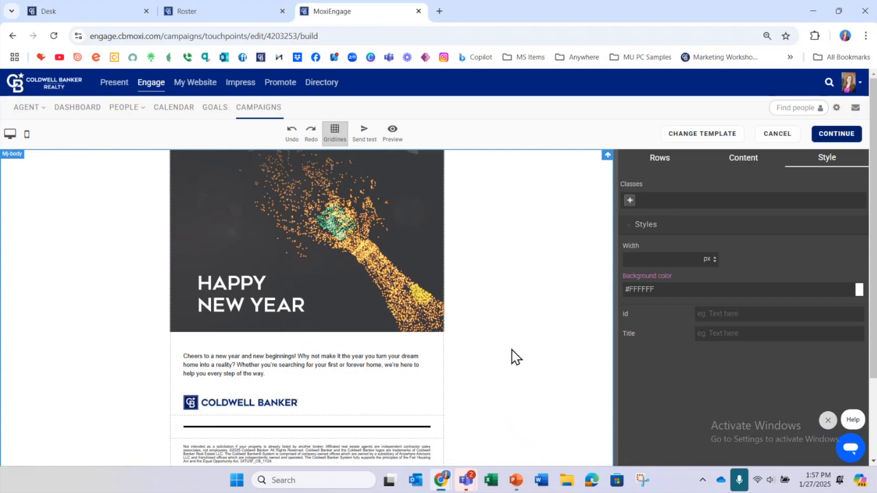
Add a divider and a button between the Happy New Year banner and the greeting paragraph, and review the button's style settings.
{"action": "left_click", "coordinate": [745, 158]}
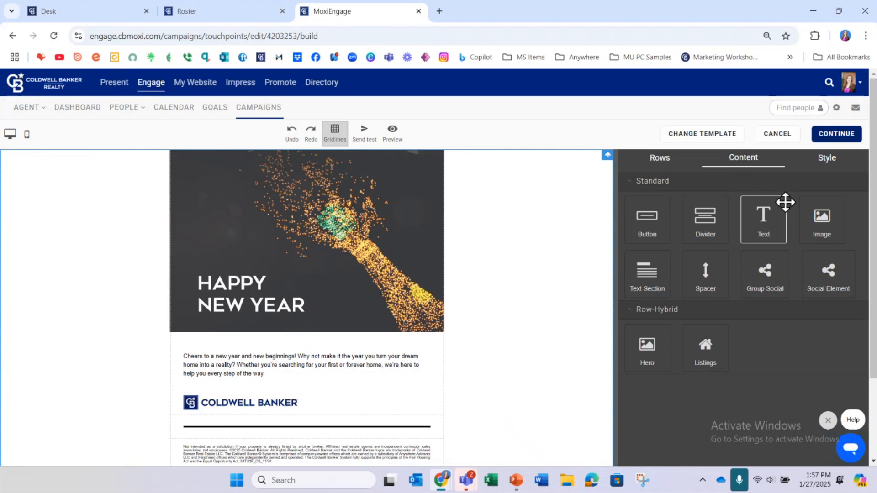
{"action": "left_click_drag", "start_coordinate": [703, 232], "coordinate": [344, 355]}
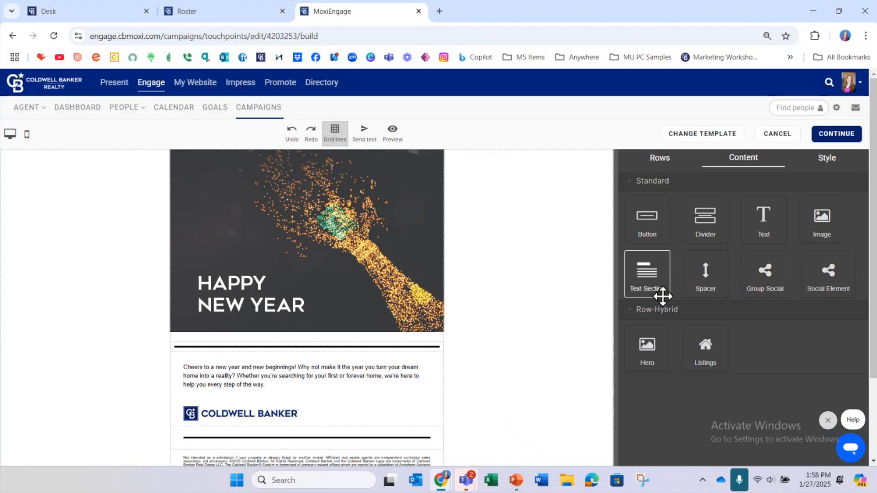
{"action": "left_click_drag", "start_coordinate": [646, 222], "coordinate": [352, 362]}
{"action": "left_click", "coordinate": [333, 363]}
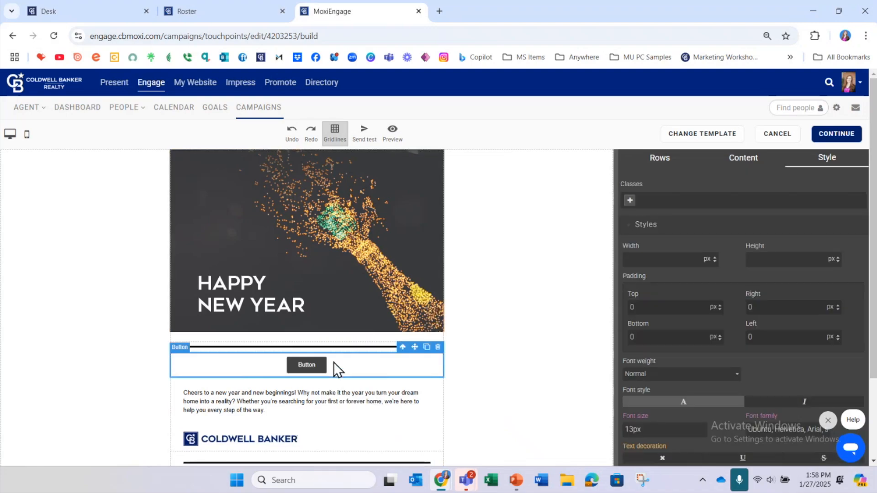
{"action": "scroll", "coordinate": [725, 260], "scroll_direction": "down", "scroll_amount": 3}
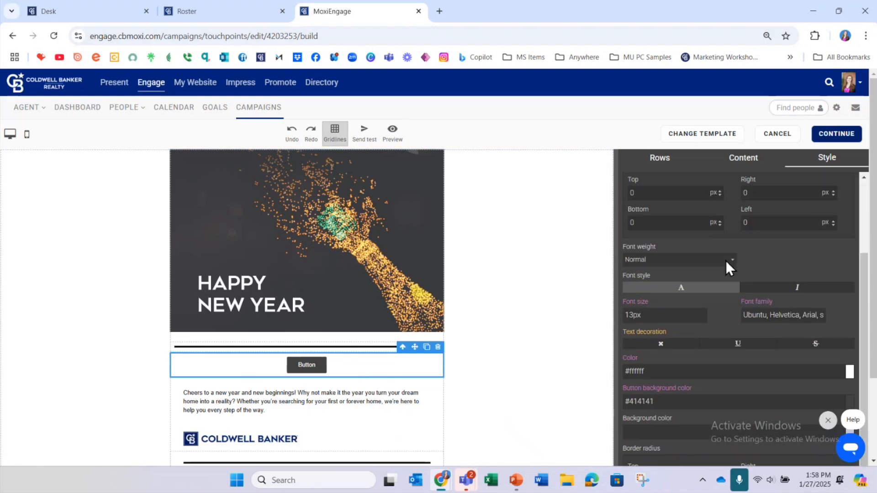
{"action": "scroll", "coordinate": [725, 260], "scroll_direction": "down", "scroll_amount": 1}
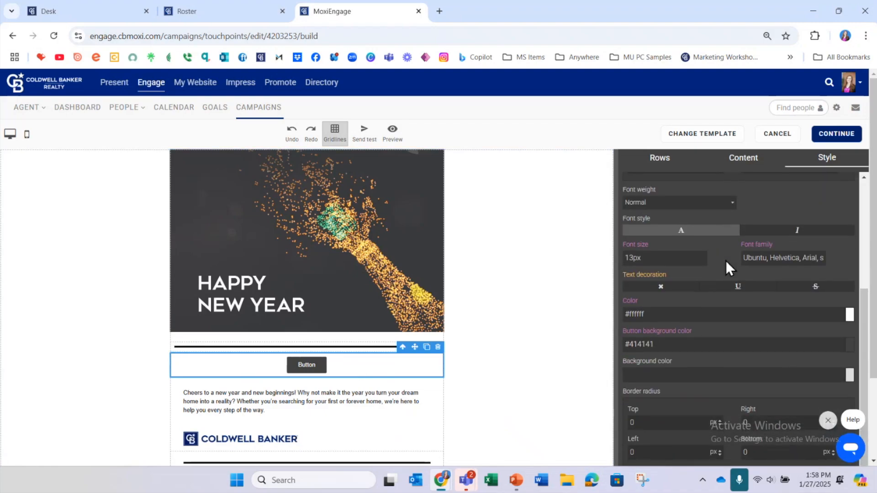
{"action": "scroll", "coordinate": [725, 260], "scroll_direction": "down", "scroll_amount": 1}
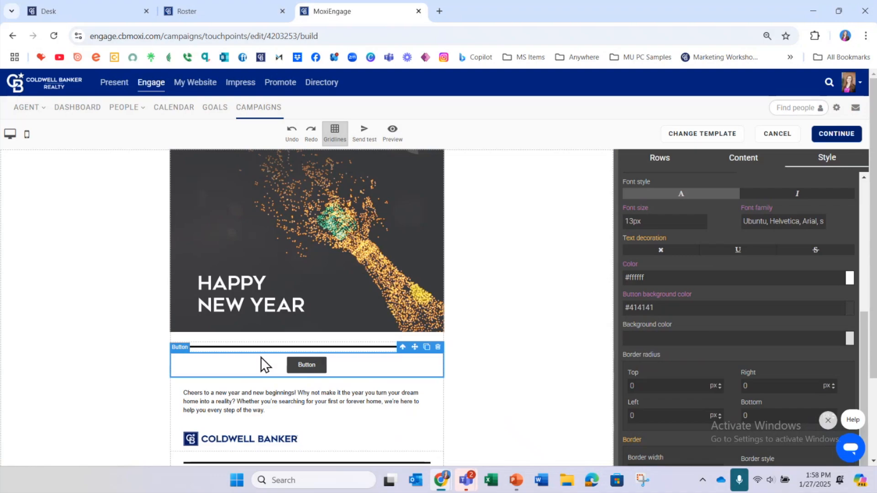
Change the new button's label to "Click Here" and save the edited email.
{"action": "left_click", "coordinate": [314, 365]}
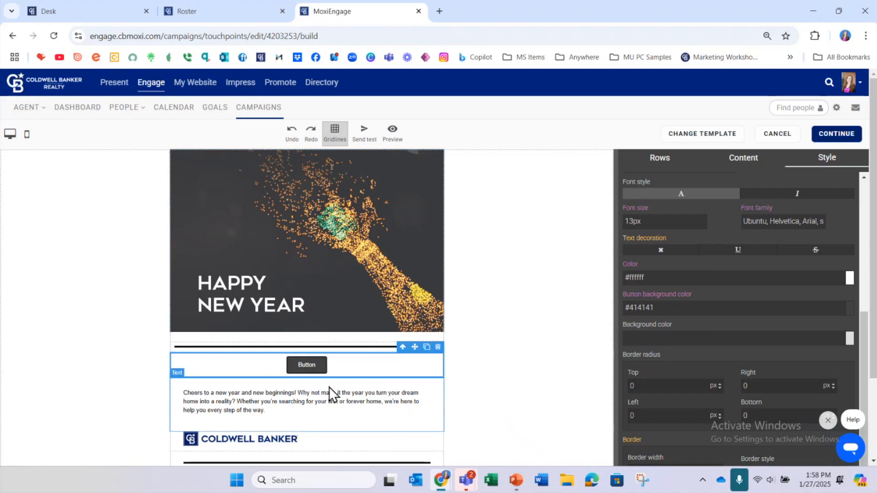
{"action": "key", "text": "BackSpace"}
{"action": "key", "text": "BackSpace"}
{"action": "key", "text": "BackSpace"}
{"action": "key", "text": "BackSpace"}
{"action": "key", "text": "BackSpace"}
{"action": "key", "text": "BackSpace"}
{"action": "type", "text": "Click Here"}
{"action": "left_click", "coordinate": [472, 383]}
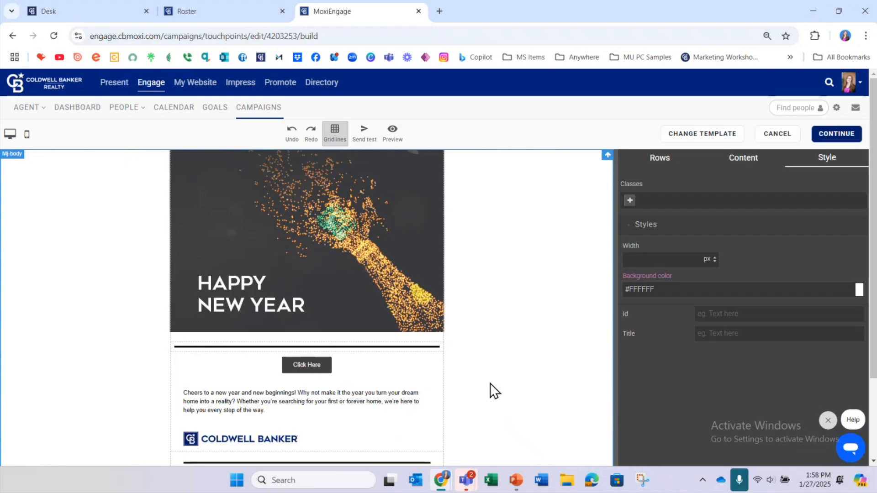
{"action": "left_click", "coordinate": [840, 135]}
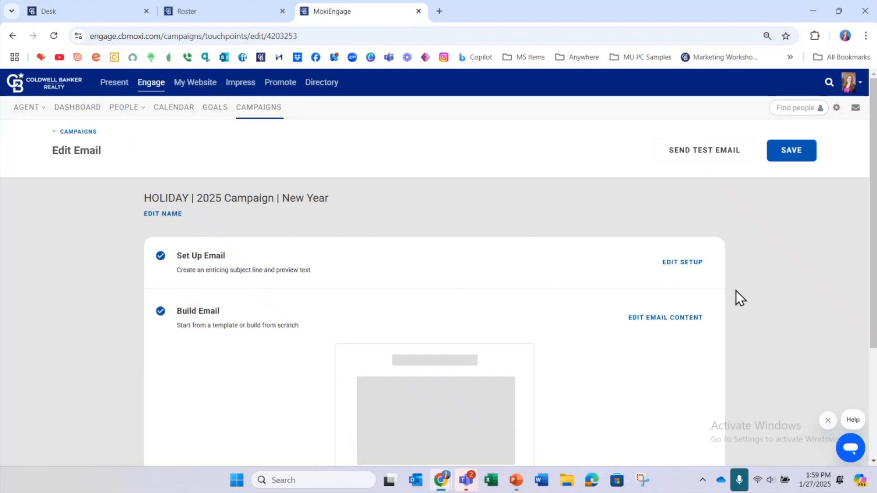
{"action": "left_click", "coordinate": [789, 157]}
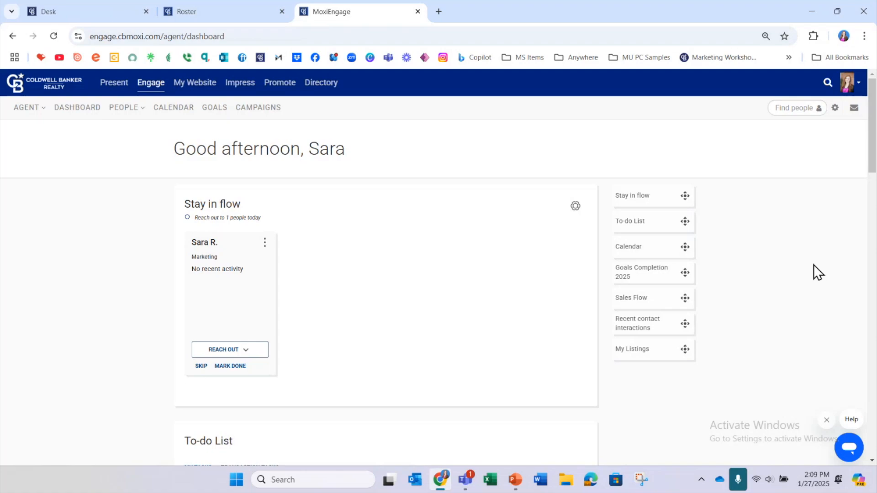
Add the "Start A New E-Blast Here" template from the library to the e-blast campaigns.
{"action": "left_click", "coordinate": [262, 115]}
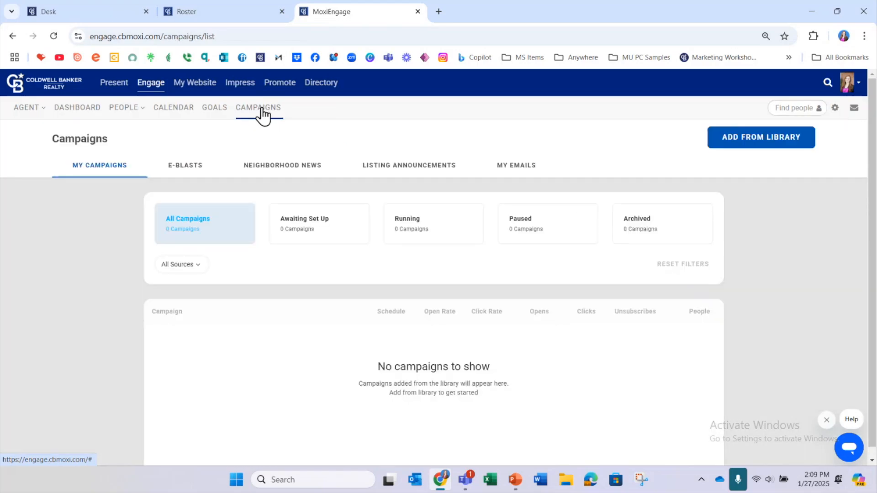
{"action": "left_click", "coordinate": [204, 174]}
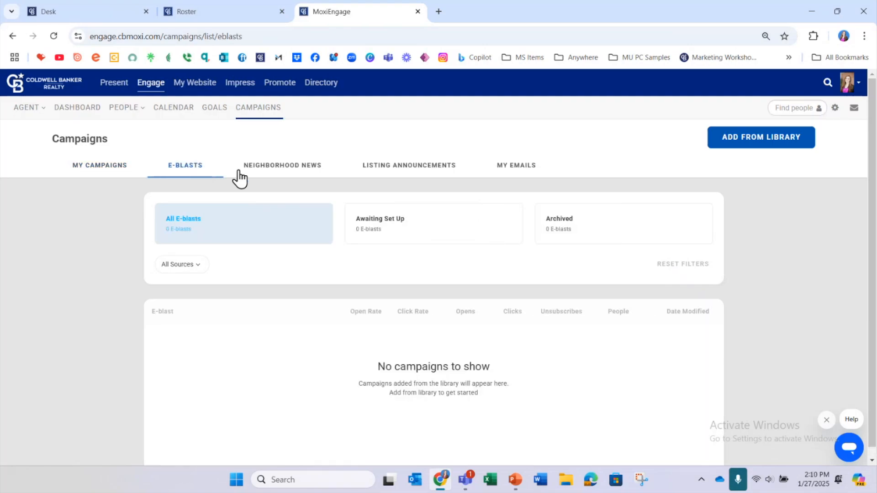
{"action": "left_click", "coordinate": [771, 143]}
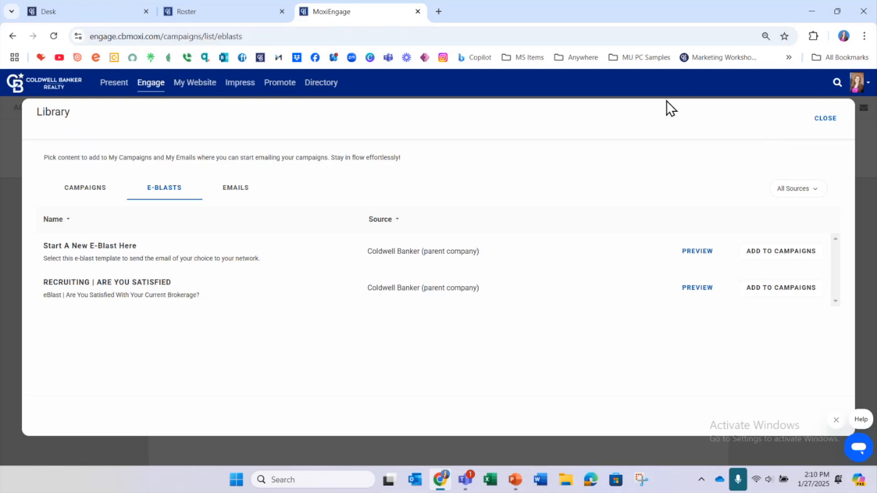
{"action": "left_click", "coordinate": [825, 119]}
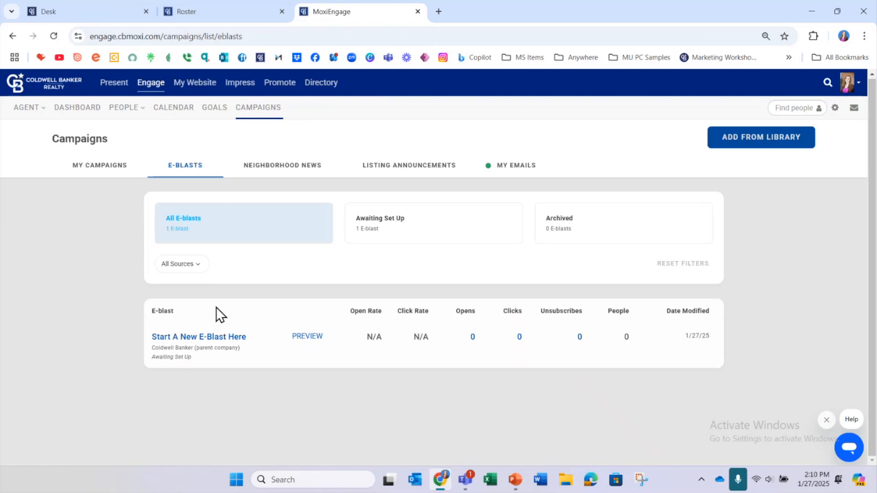
Open the "Start A New E-Blast Here" e-blast and review its recipient options, cancelling without adding anyone.
{"action": "left_click", "coordinate": [213, 341]}
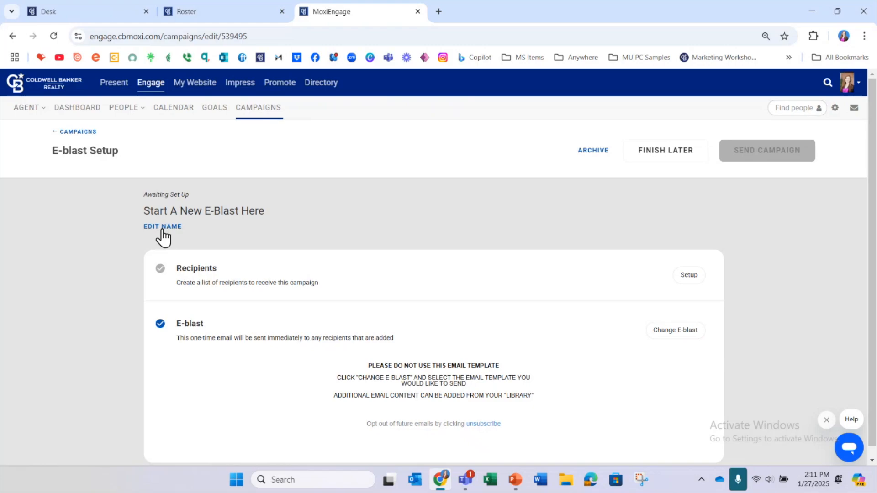
{"action": "left_click", "coordinate": [691, 276]}
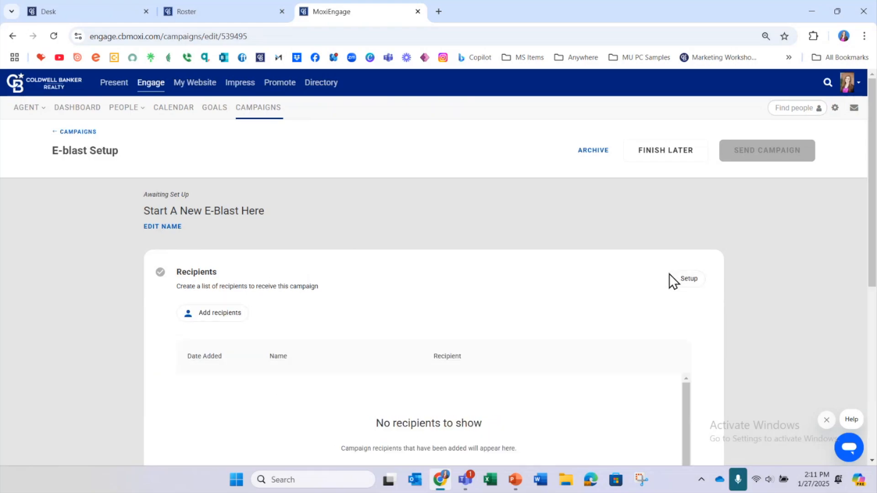
{"action": "left_click", "coordinate": [228, 315]}
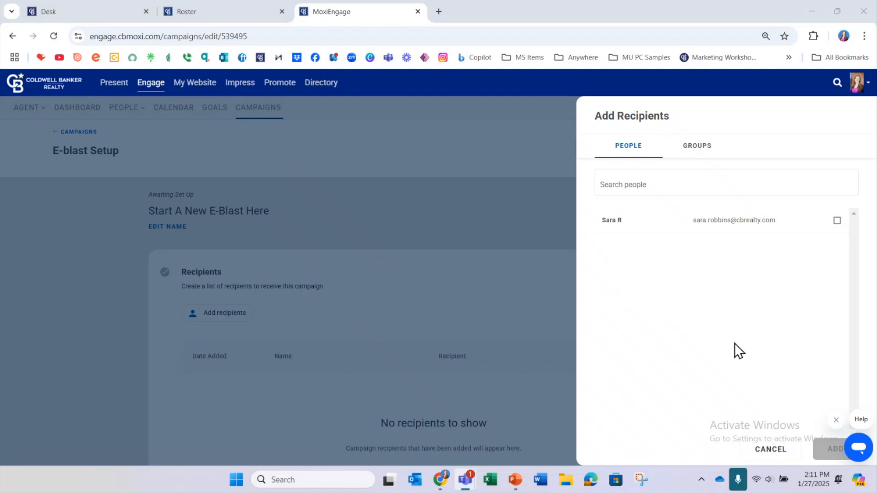
{"action": "left_click", "coordinate": [768, 450]}
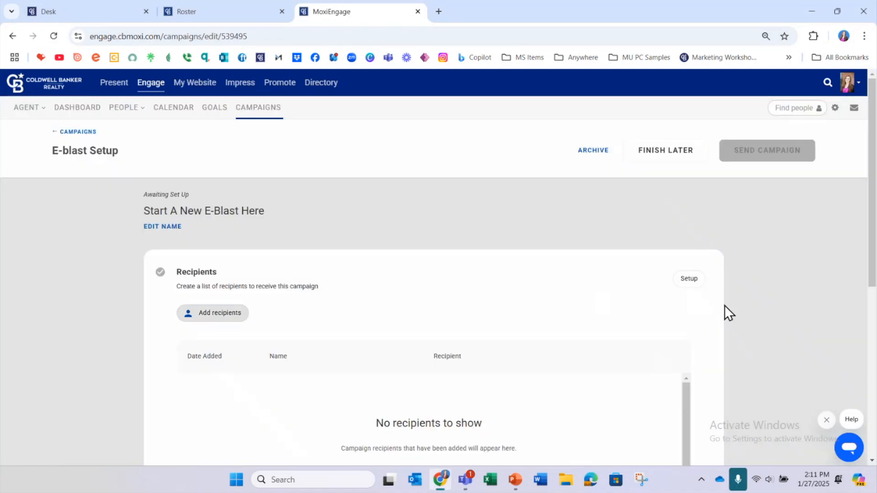
{"action": "scroll", "coordinate": [724, 306], "scroll_direction": "down", "scroll_amount": 5}
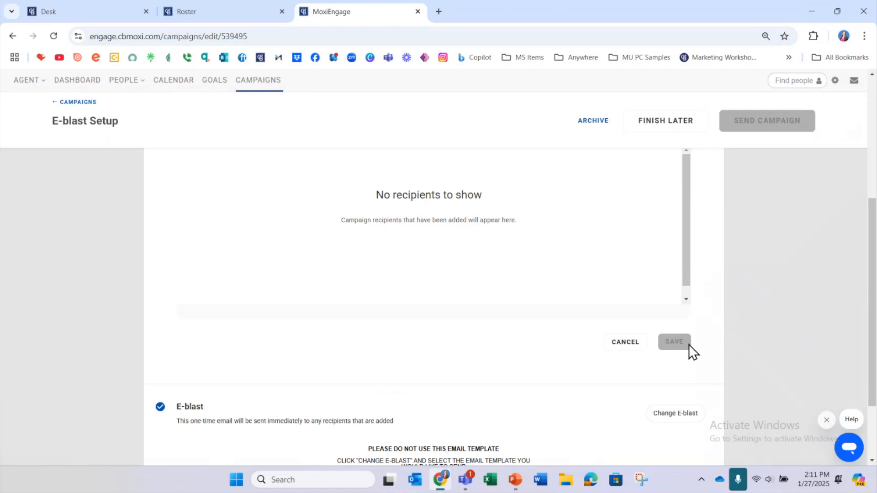
{"action": "left_click", "coordinate": [627, 343]}
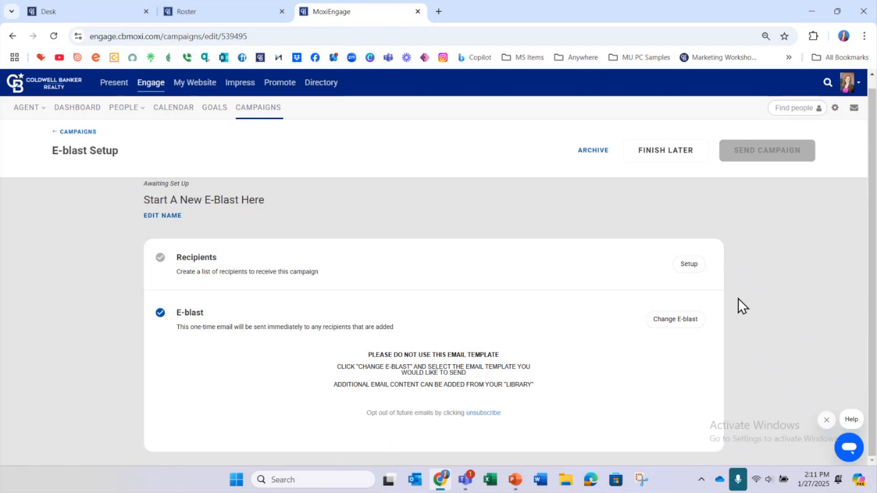
Change the e-blast's email to "HOLIDAY | 2025 Campaign | New Year" and save the selection.
{"action": "left_click", "coordinate": [675, 320]}
{"action": "scroll", "coordinate": [725, 303], "scroll_direction": "down", "scroll_amount": 1}
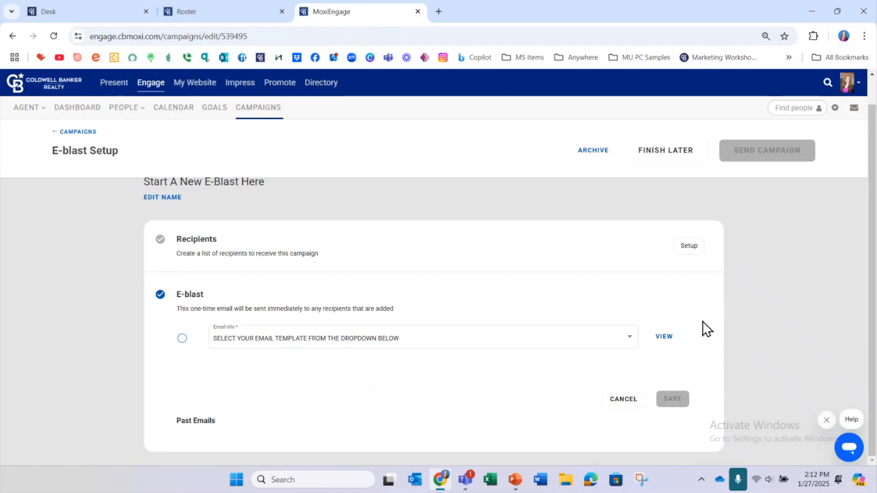
{"action": "left_click", "coordinate": [632, 338]}
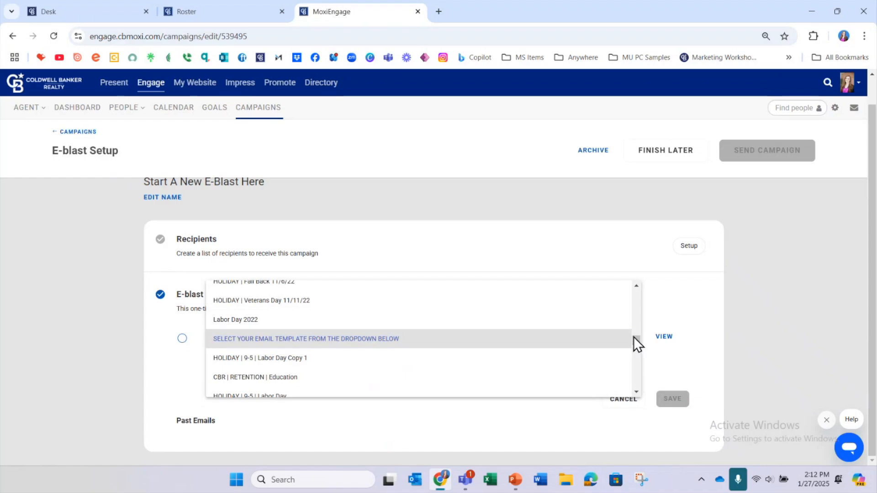
{"action": "left_click_drag", "start_coordinate": [639, 342], "coordinate": [632, 287]}
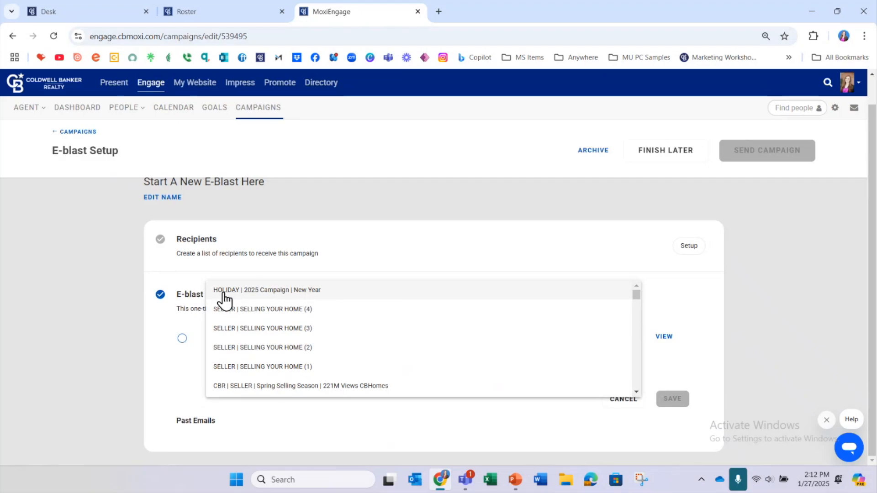
{"action": "left_click", "coordinate": [279, 292]}
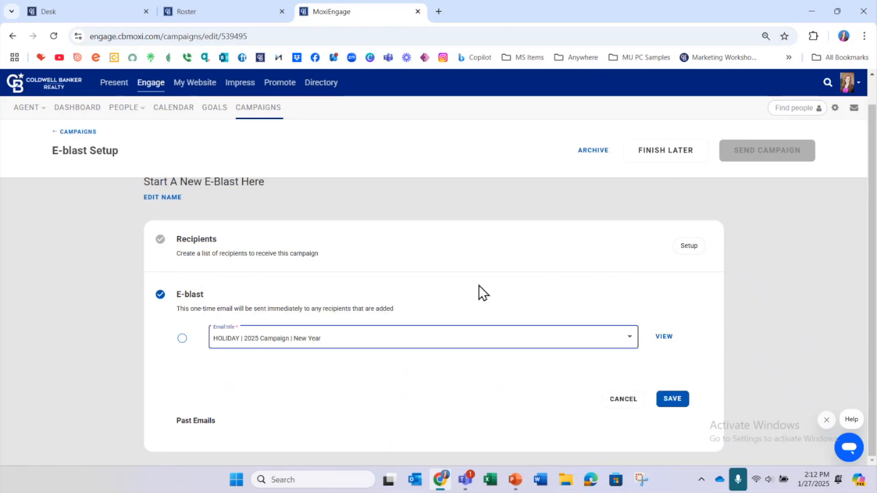
{"action": "left_click", "coordinate": [674, 400]}
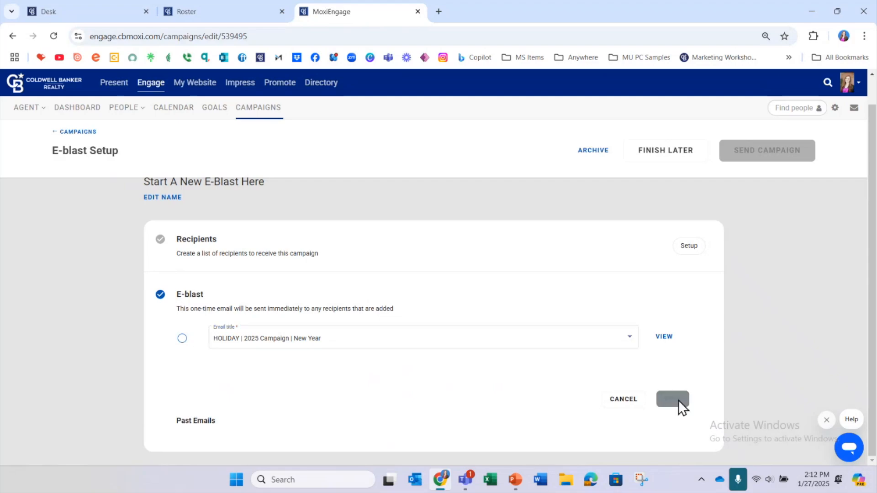
{"action": "scroll", "coordinate": [739, 338], "scroll_direction": "down", "scroll_amount": 1}
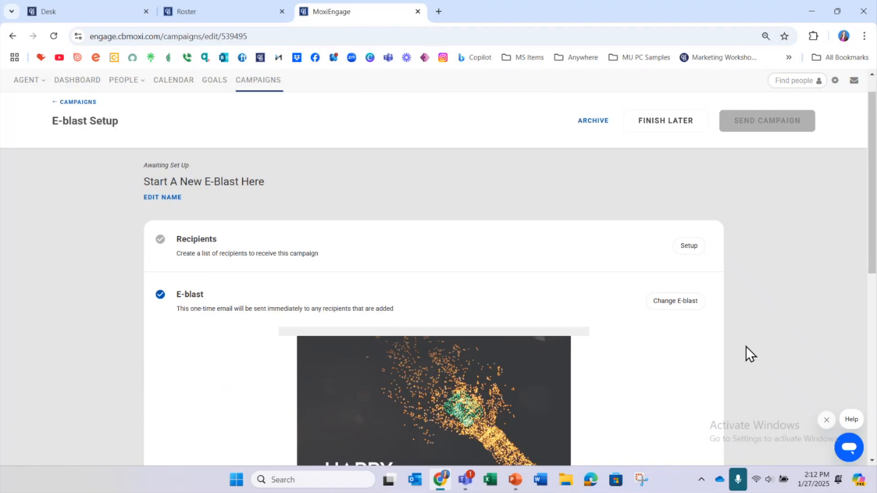
{"action": "scroll", "coordinate": [756, 203], "scroll_direction": "up", "scroll_amount": 1}
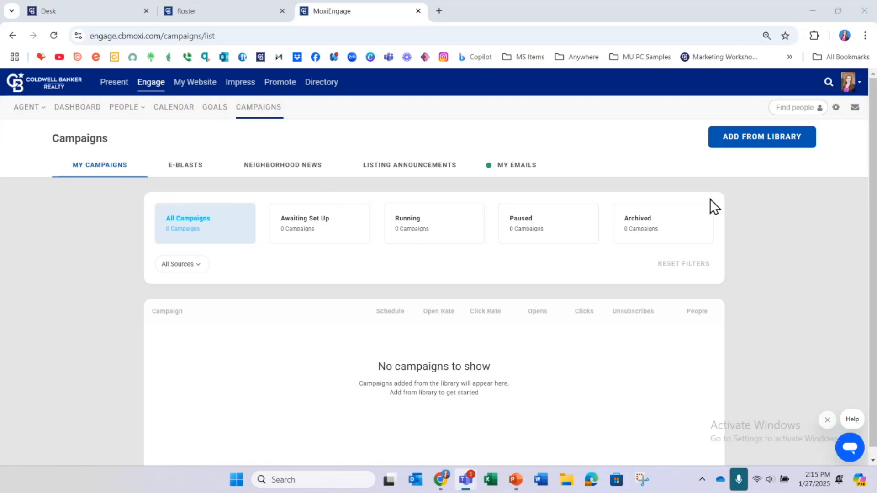
Add "CB | HOLIDAY | 2025 Campaign" from the library to My Campaigns.
{"action": "left_click", "coordinate": [777, 142]}
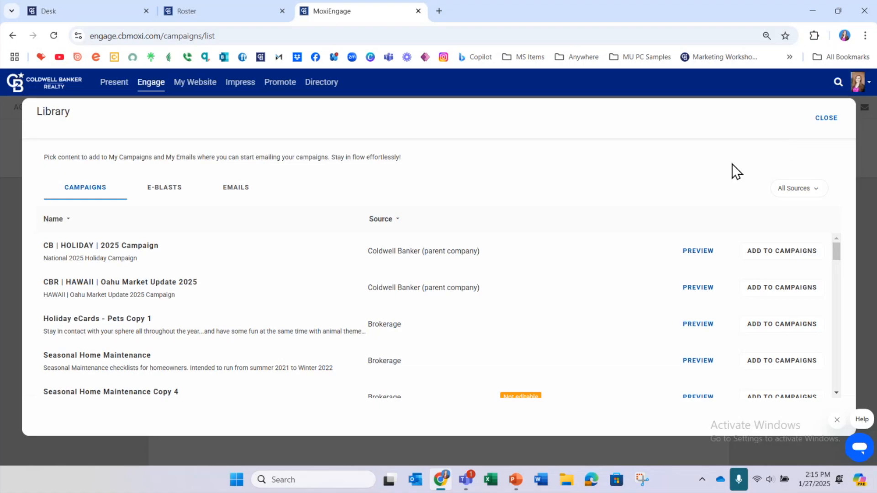
{"action": "left_click", "coordinate": [759, 252]}
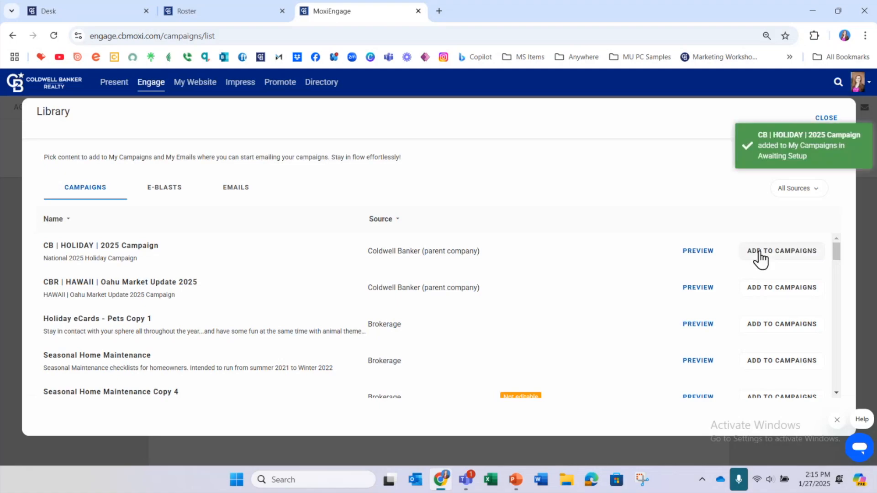
{"action": "left_click", "coordinate": [826, 117]}
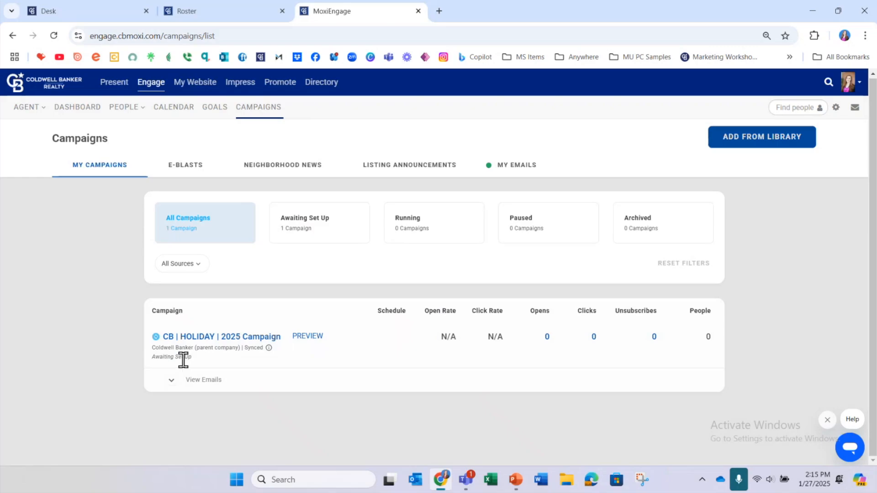
Open the "CB | HOLIDAY | 2025 Campaign" setup, add the listed contact as a recipient, and save the recipient list.
{"action": "left_click", "coordinate": [192, 338]}
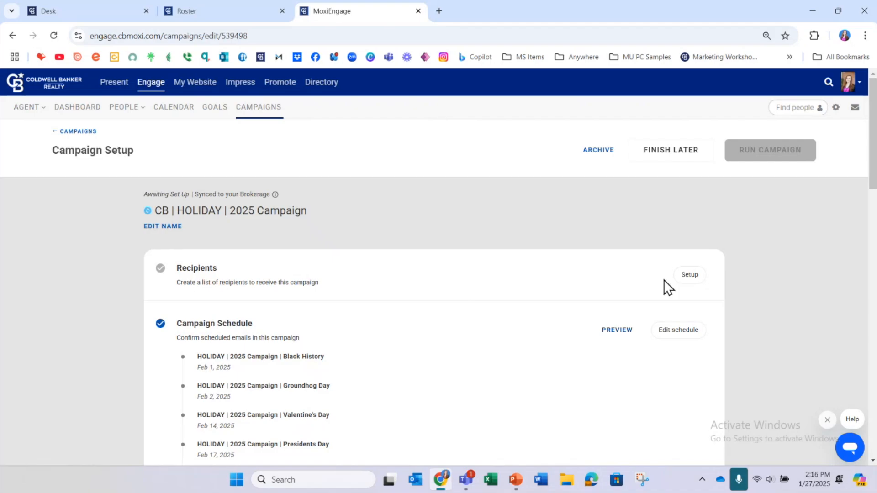
{"action": "left_click", "coordinate": [690, 277]}
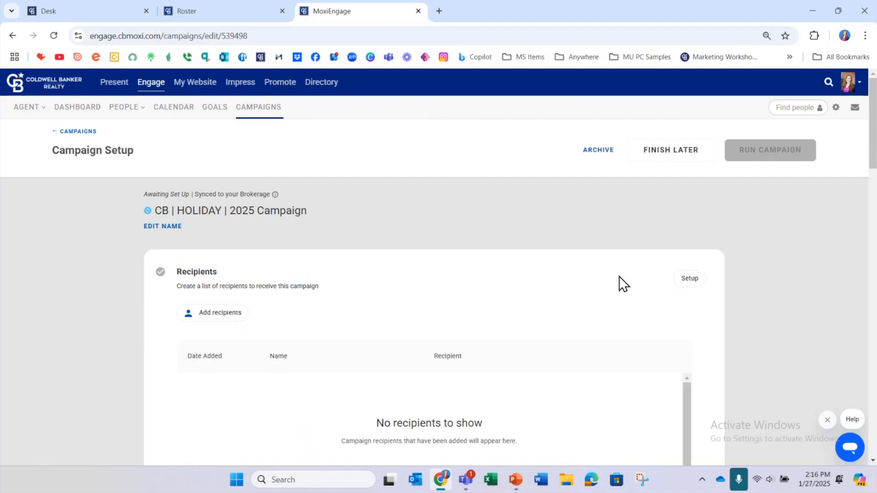
{"action": "scroll", "coordinate": [618, 284], "scroll_direction": "down", "scroll_amount": 1}
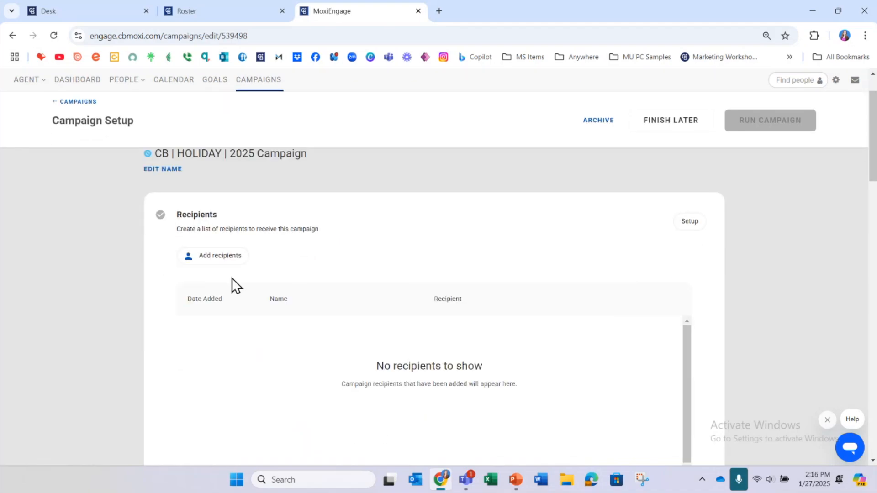
{"action": "left_click", "coordinate": [212, 258]}
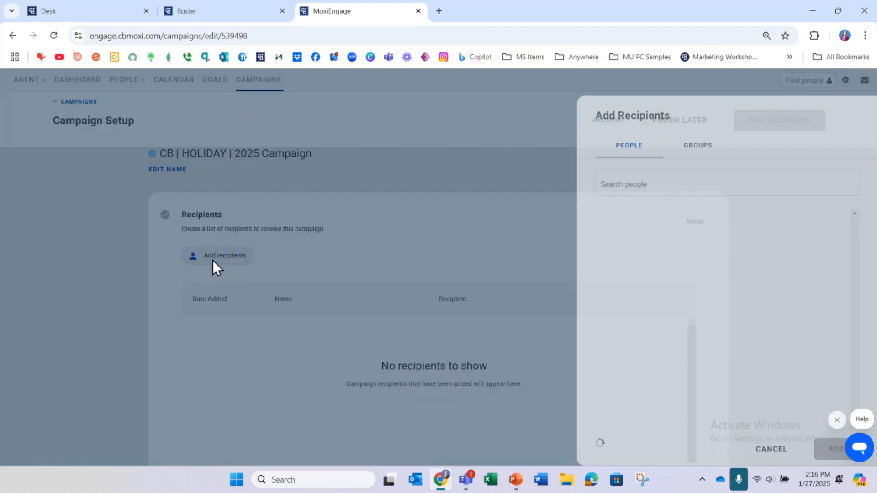
{"action": "left_click", "coordinate": [839, 221]}
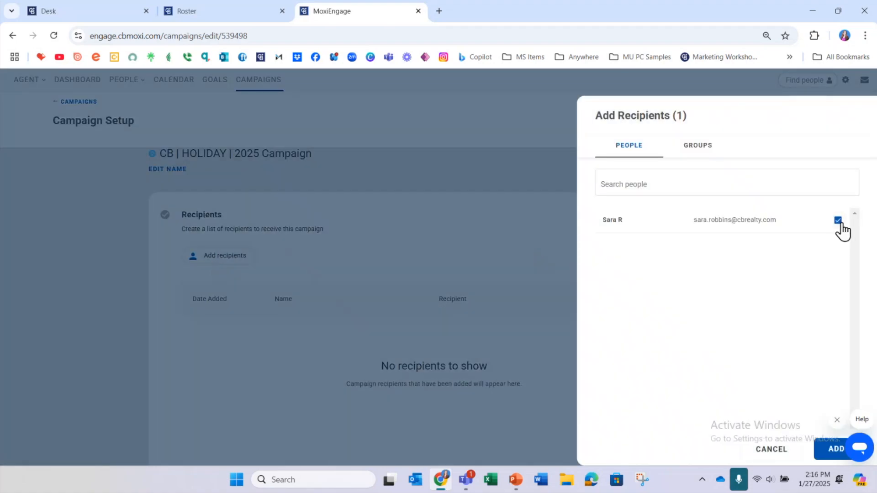
{"action": "left_click", "coordinate": [690, 147]}
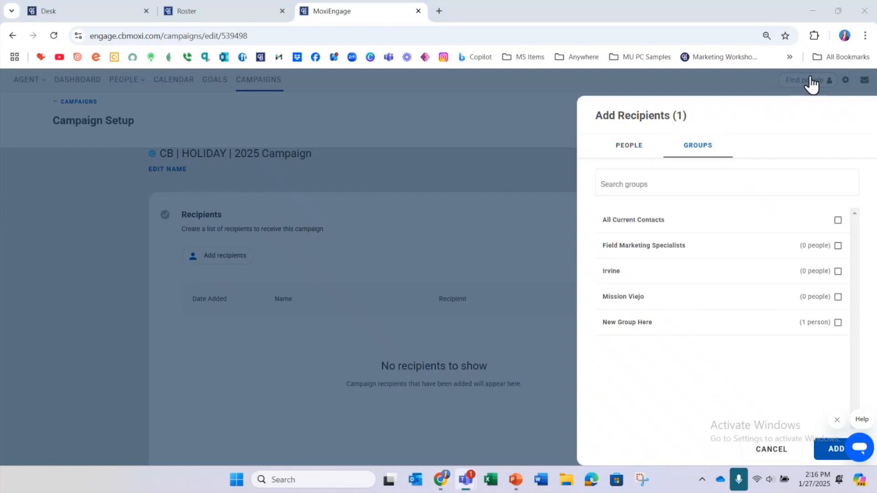
{"action": "left_click", "coordinate": [819, 453]}
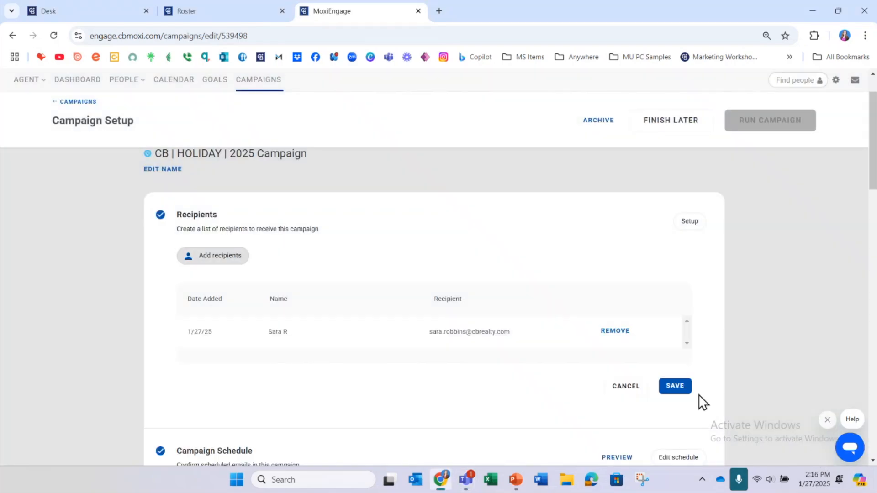
{"action": "left_click", "coordinate": [674, 387]}
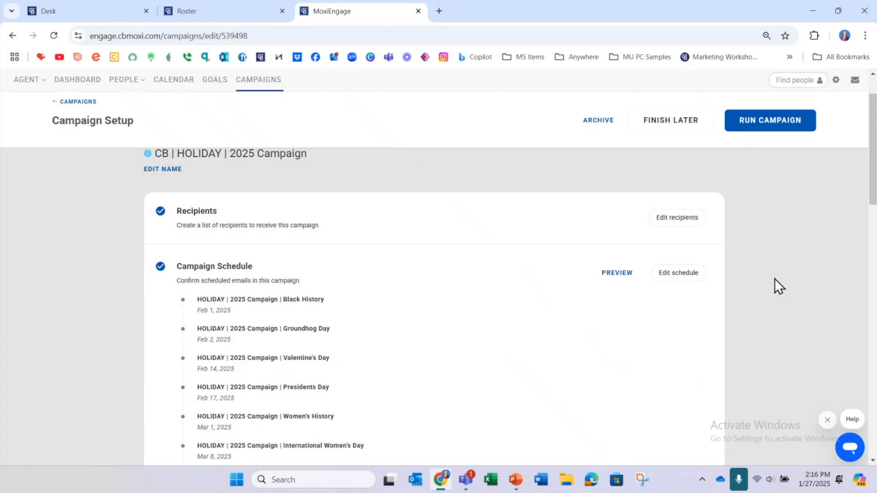
Open the campaign schedule for editing, accepting the sync break, and review the send-date picker and the holiday emails through New Year.
{"action": "left_click", "coordinate": [689, 279]}
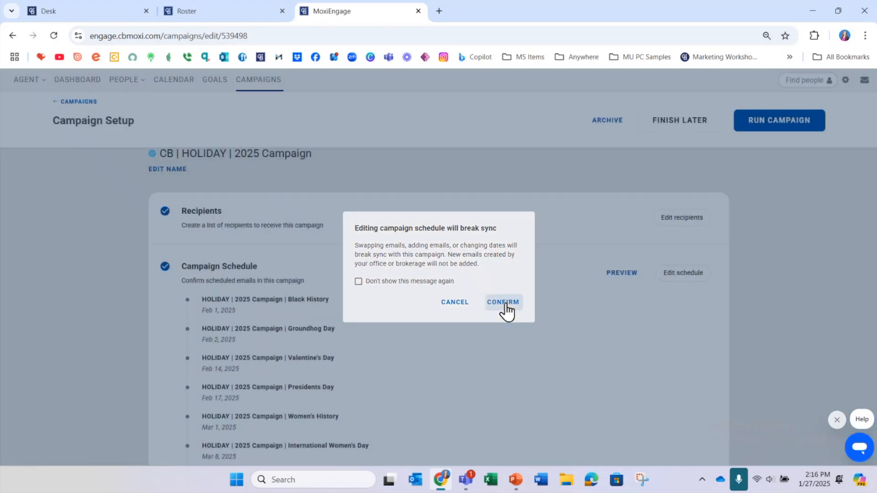
{"action": "left_click", "coordinate": [504, 304]}
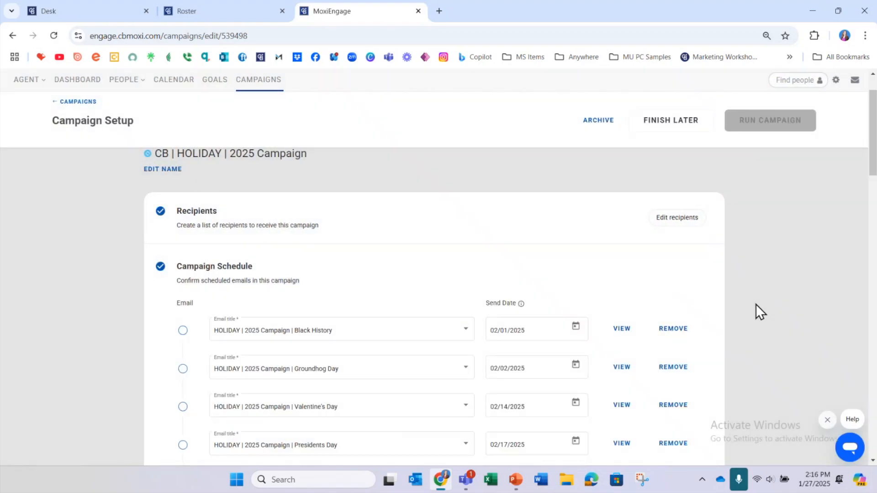
{"action": "scroll", "coordinate": [755, 305], "scroll_direction": "down", "scroll_amount": 1}
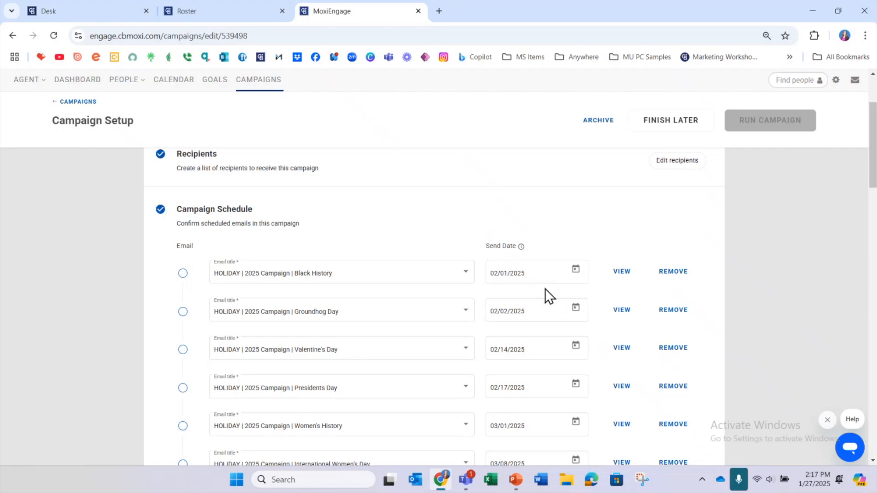
{"action": "left_click", "coordinate": [580, 272]}
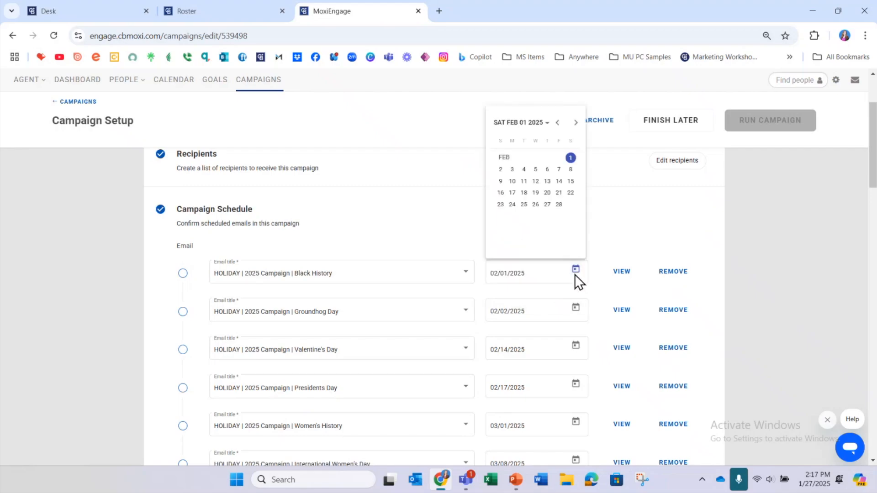
{"action": "left_click", "coordinate": [575, 273]}
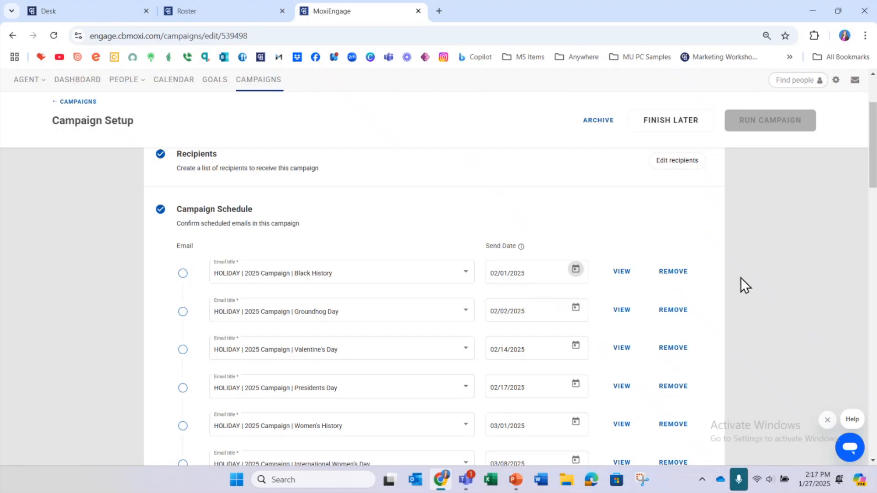
{"action": "scroll", "coordinate": [741, 277], "scroll_direction": "down", "scroll_amount": 9}
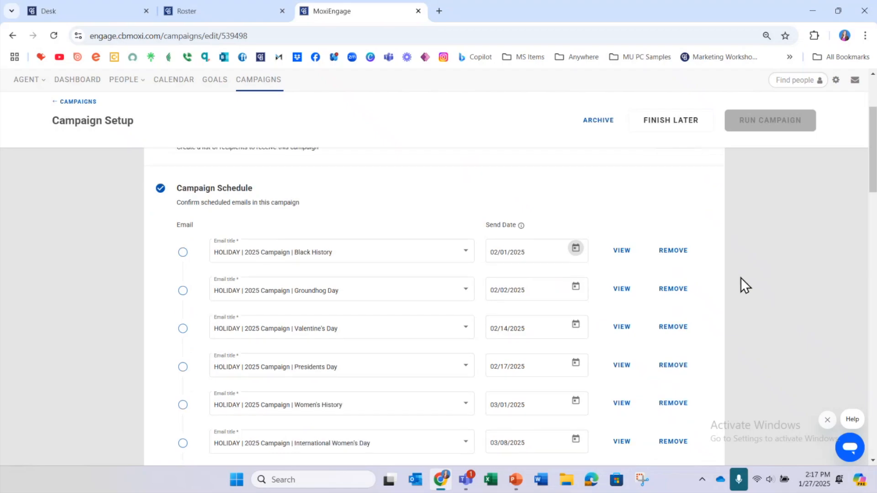
{"action": "scroll", "coordinate": [740, 277], "scroll_direction": "down", "scroll_amount": 10}
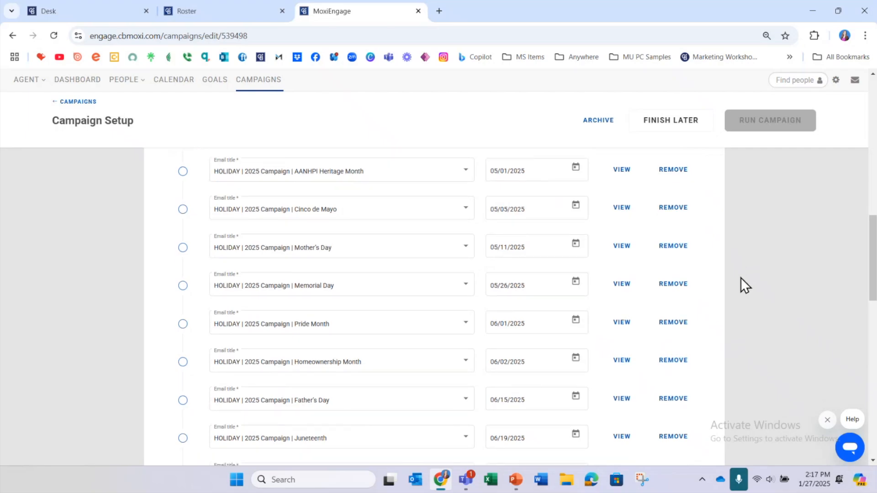
{"action": "scroll", "coordinate": [740, 278], "scroll_direction": "down", "scroll_amount": 6}
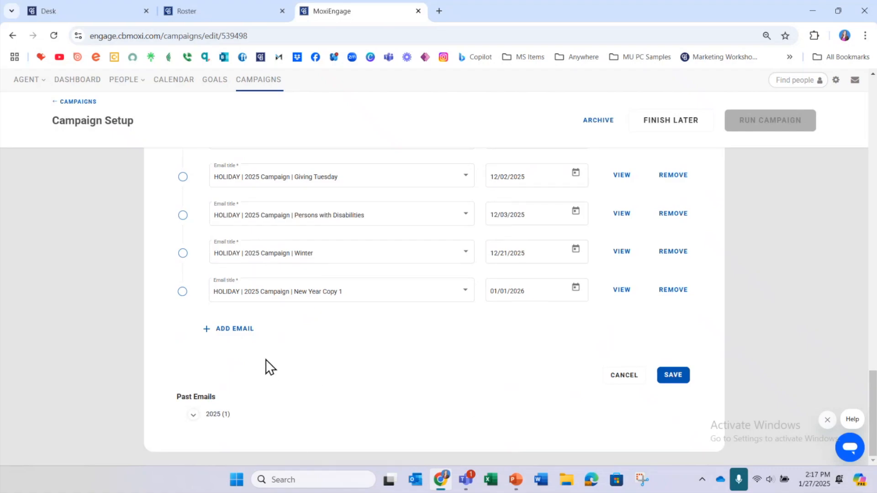
Add a blank email row to the schedule, browse its title and send-date choices, and remove the row without filling it.
{"action": "left_click", "coordinate": [224, 329]}
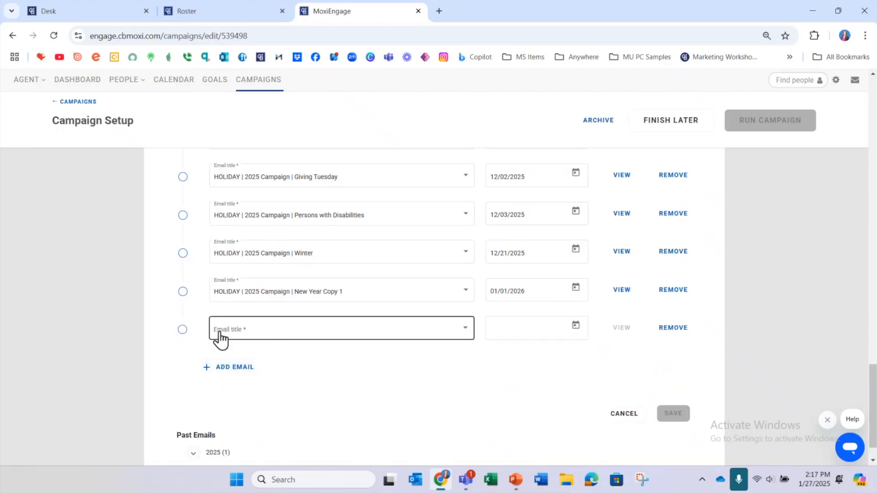
{"action": "left_click", "coordinate": [319, 340]}
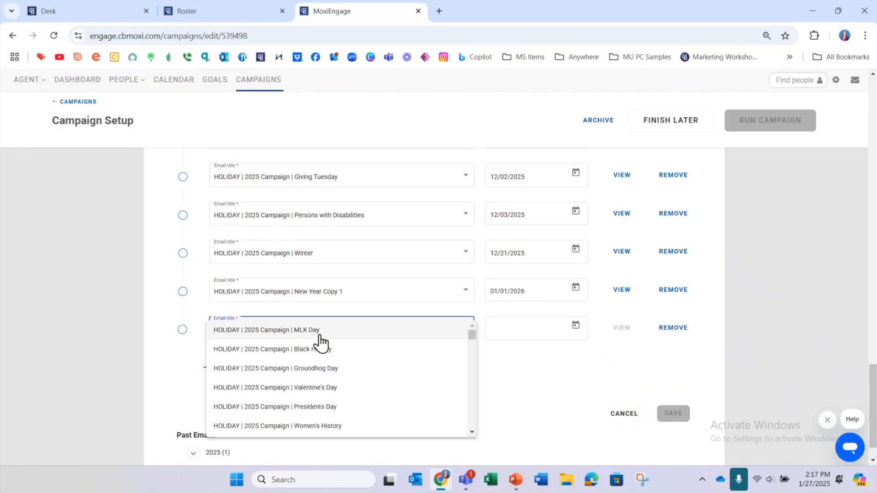
{"action": "scroll", "coordinate": [371, 363], "scroll_direction": "down", "scroll_amount": 5}
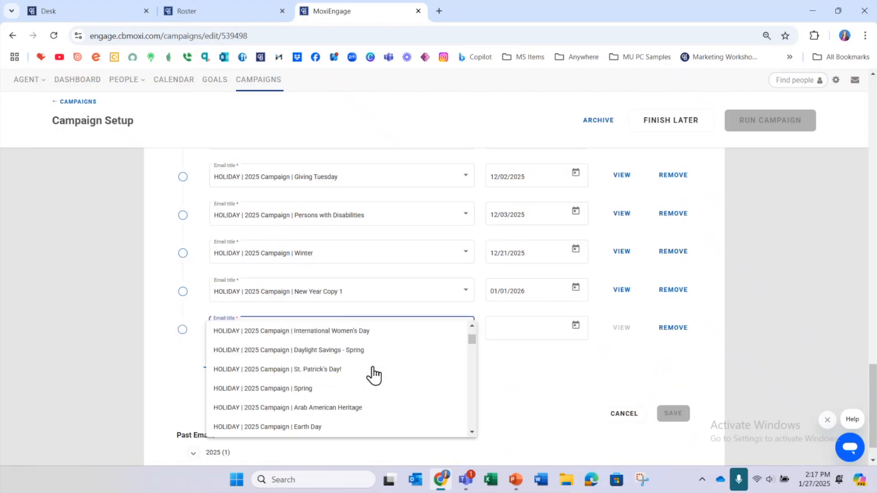
{"action": "scroll", "coordinate": [373, 375], "scroll_direction": "up", "scroll_amount": 5}
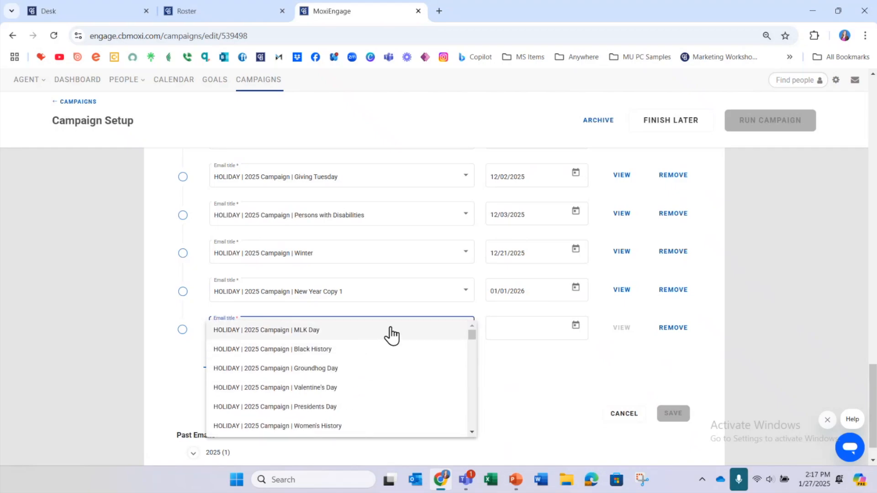
{"action": "left_click", "coordinate": [523, 370]}
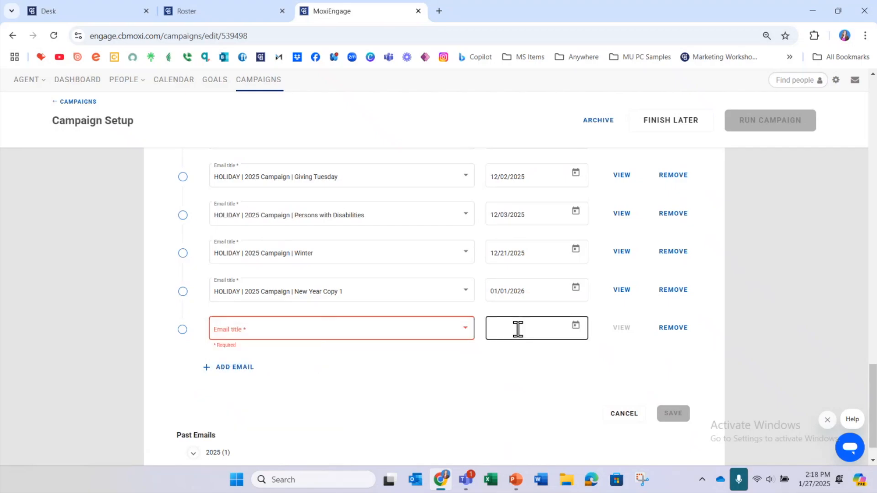
{"action": "left_click", "coordinate": [575, 325]}
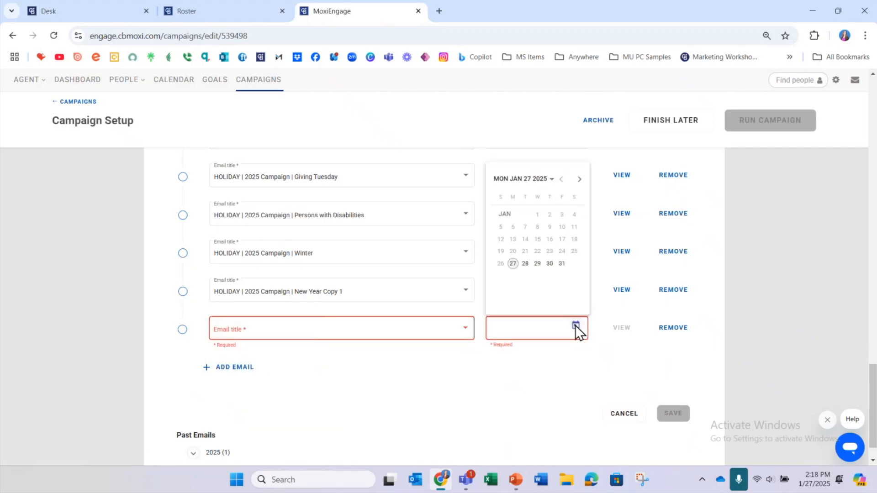
{"action": "left_click", "coordinate": [624, 353]}
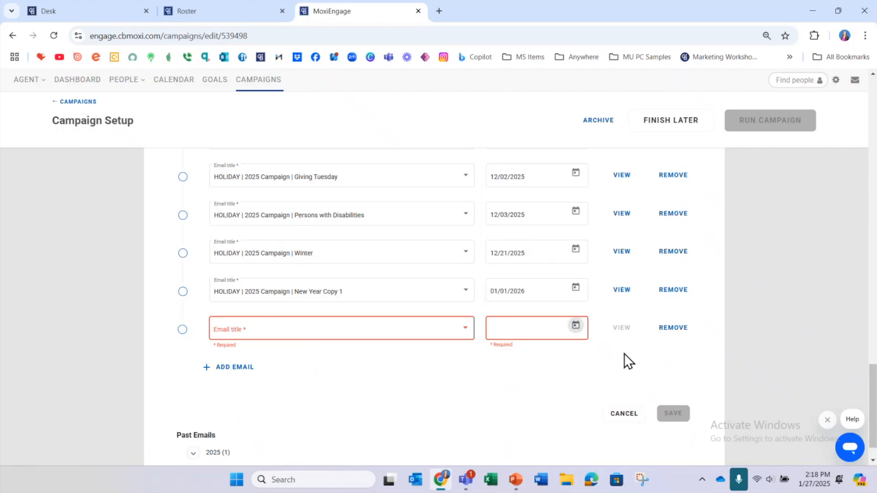
{"action": "left_click", "coordinate": [673, 327]}
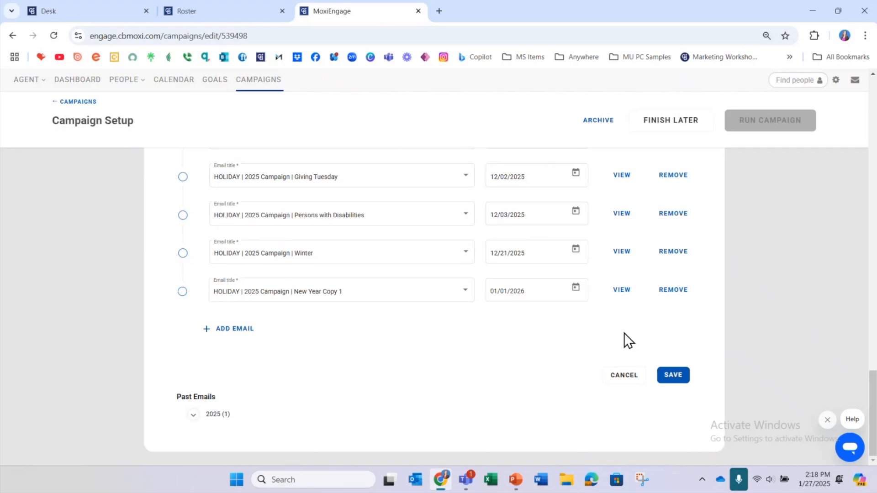
Save the campaign schedule and run the "CB | HOLIDAY | 2025 Campaign".
{"action": "right_click", "coordinate": [675, 385]}
{"action": "left_click", "coordinate": [675, 385]}
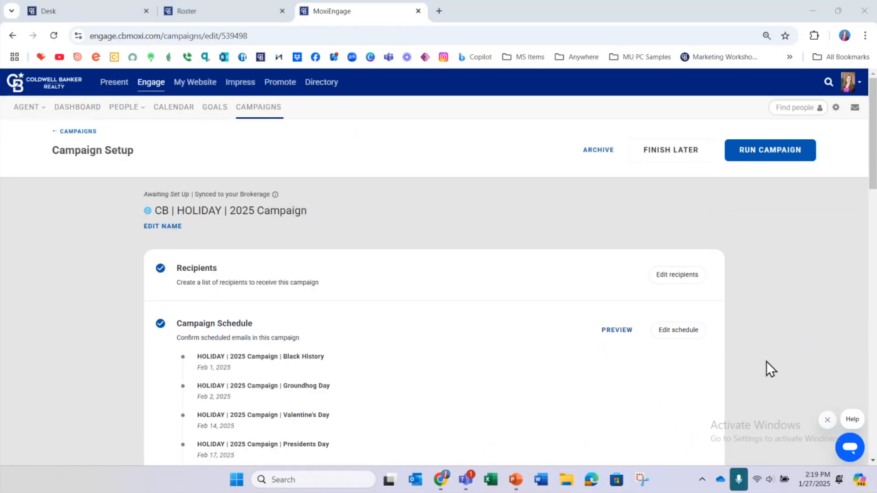
{"action": "left_click", "coordinate": [772, 155]}
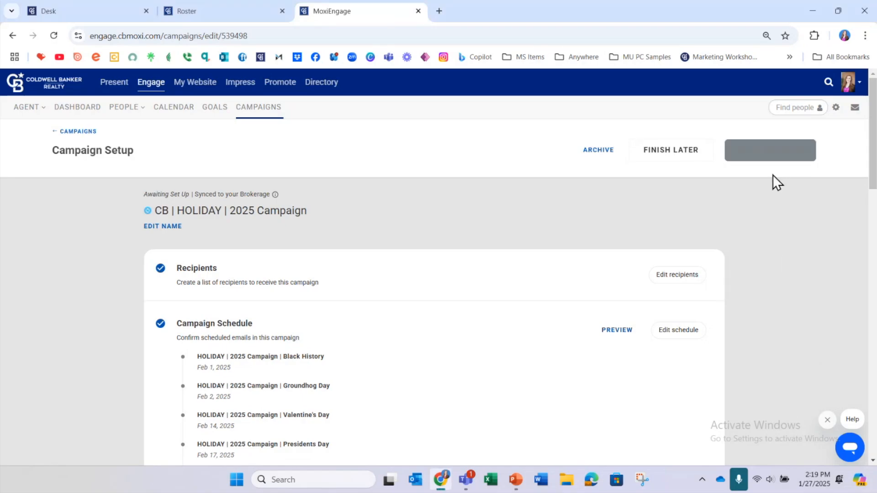